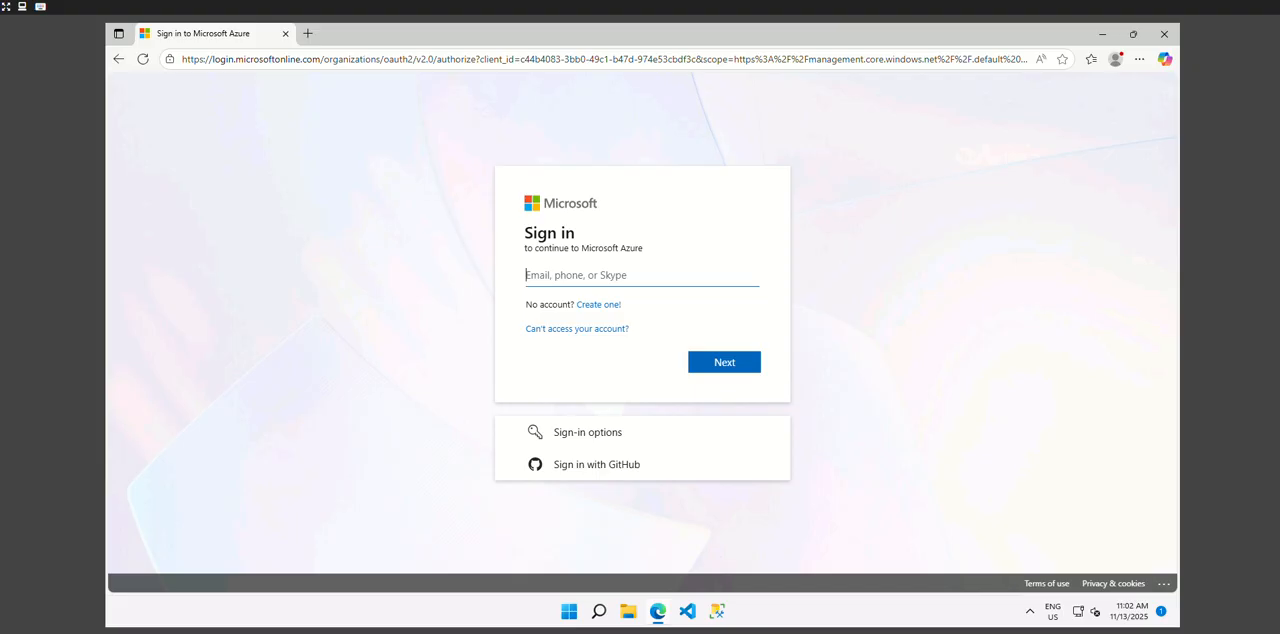
- Sign in to Microsoft Azure with the account's e-mail and Temporary Access Pass, and choose to stay signed in
{"action": "key", "text": "ctrl+v"}
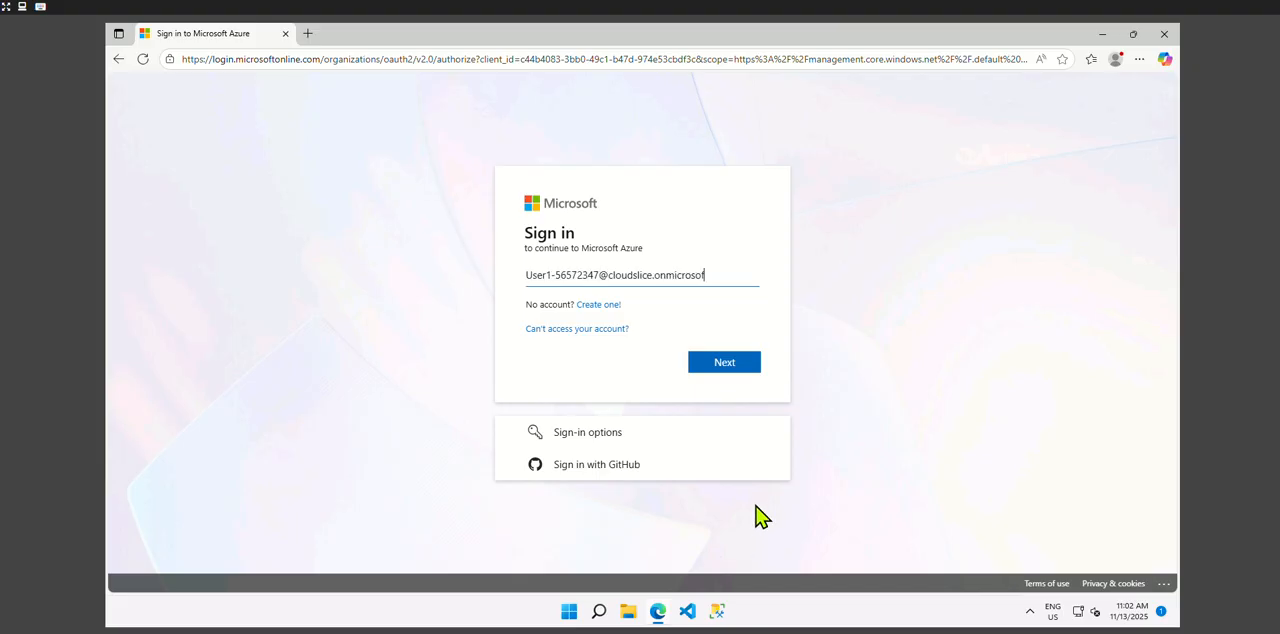
{"action": "left_click", "coordinate": [742, 354]}
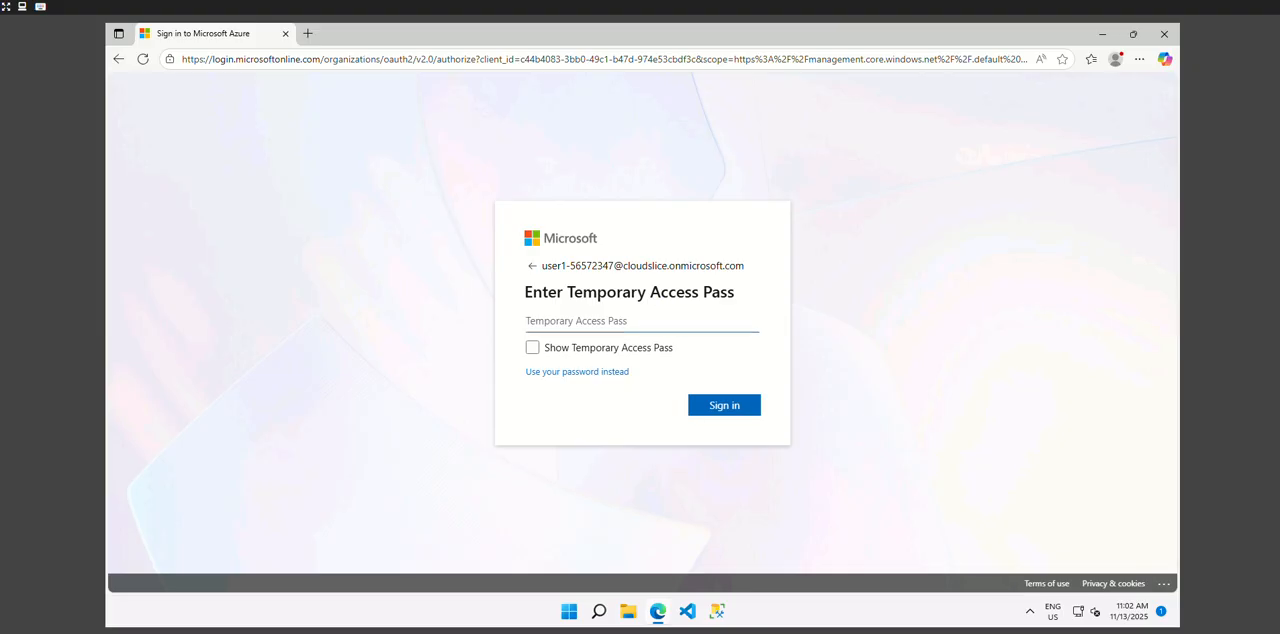
{"action": "key", "text": "ctrl+v"}
{"action": "left_click", "coordinate": [720, 406]}
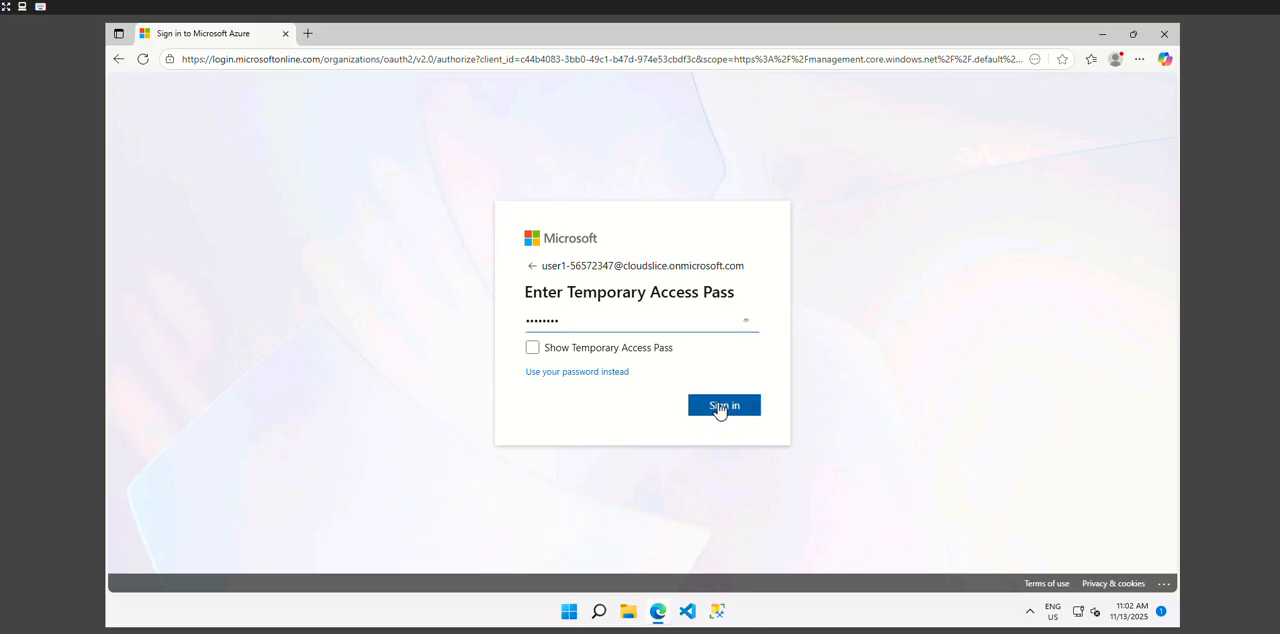
{"action": "left_click", "coordinate": [1015, 236]}
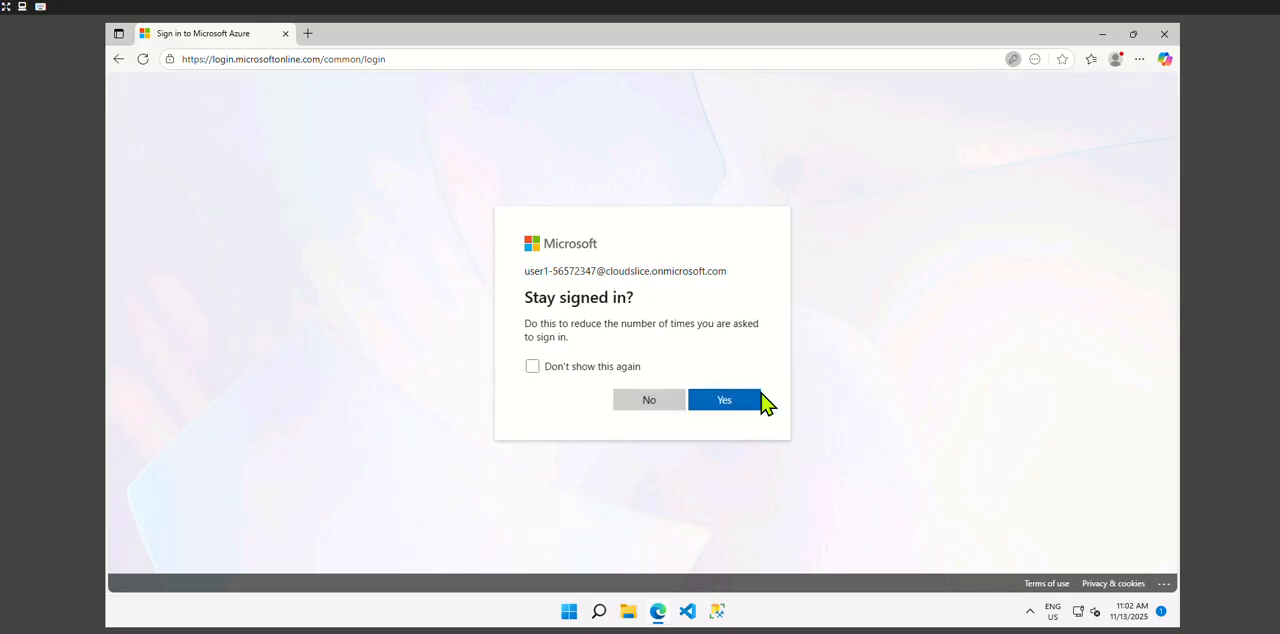
{"action": "left_click", "coordinate": [726, 401]}
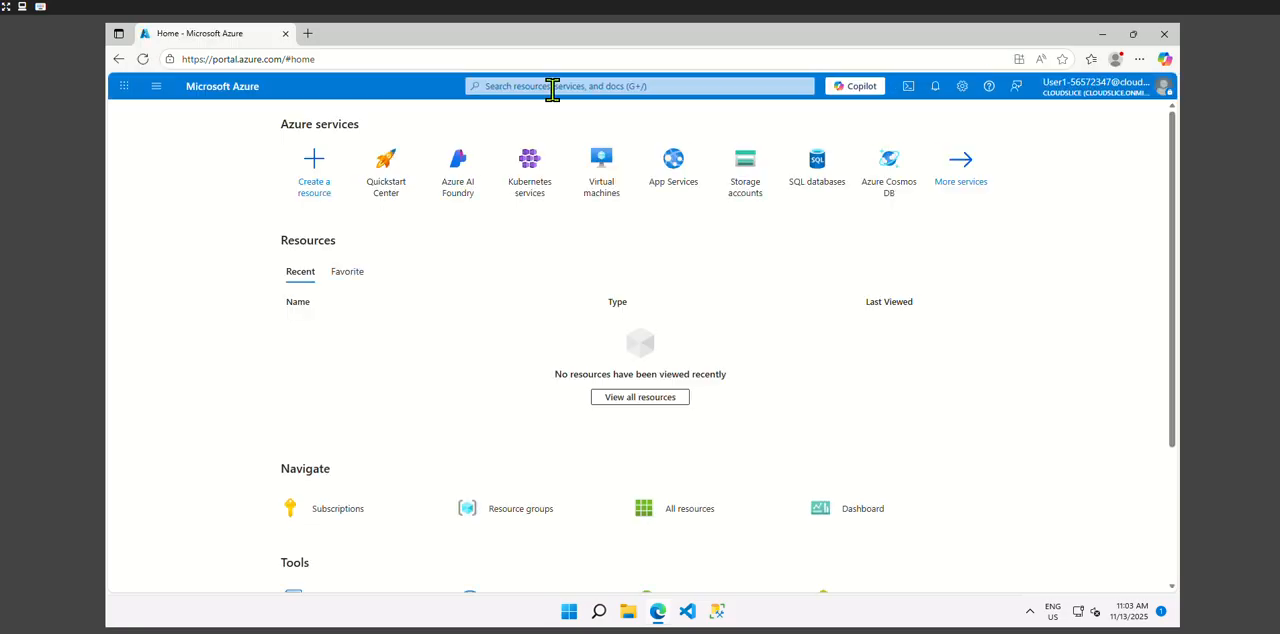
- Open the list of resource groups to examine the existing group
{"action": "left_click", "coordinate": [156, 86]}
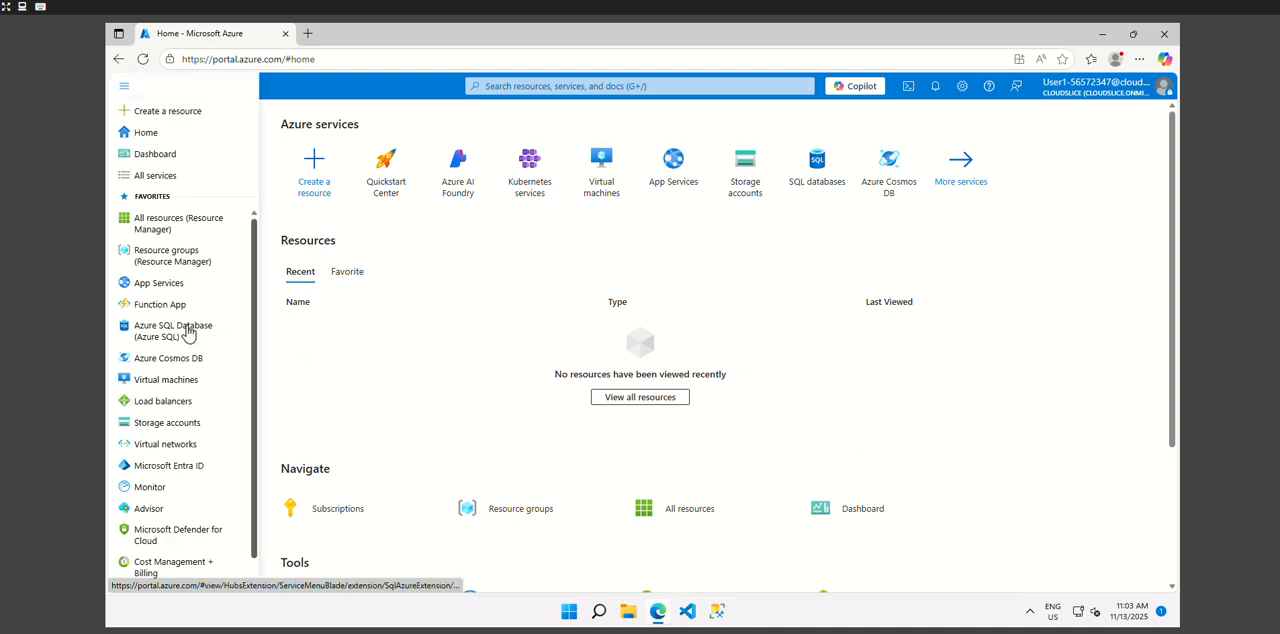
{"action": "left_click", "coordinate": [169, 259]}
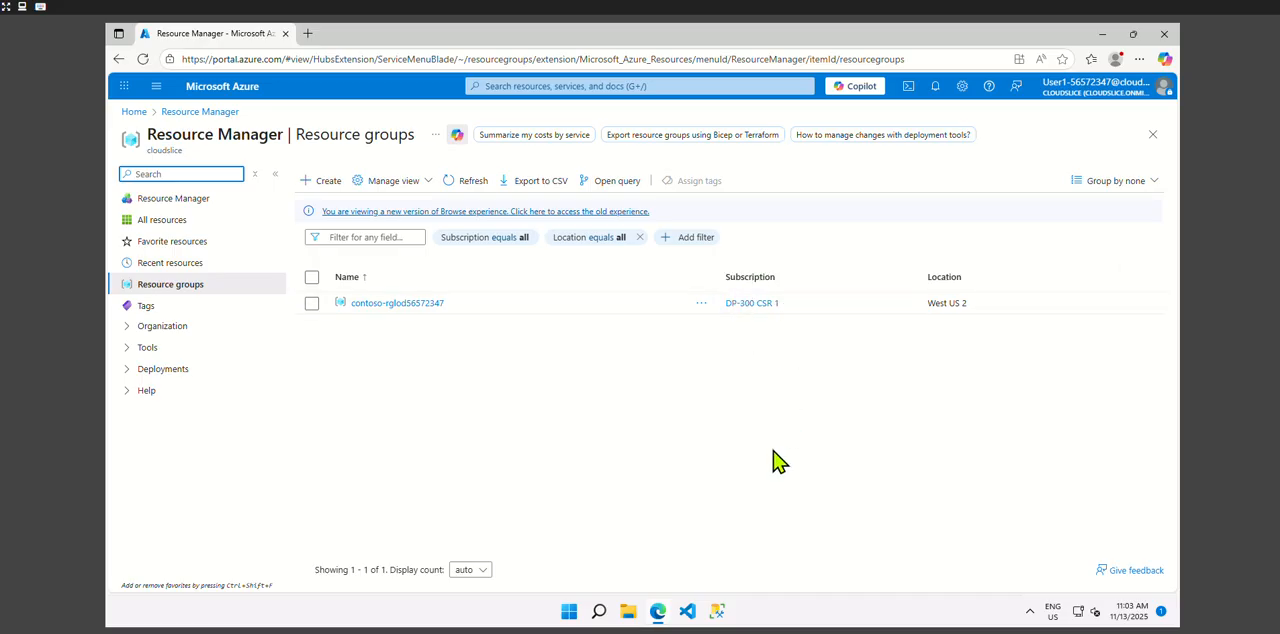
- Find the Virtual networks service by searching for "vn" and start creating a virtual network
{"action": "left_click", "coordinate": [594, 89]}
{"action": "type", "text": "vn"}
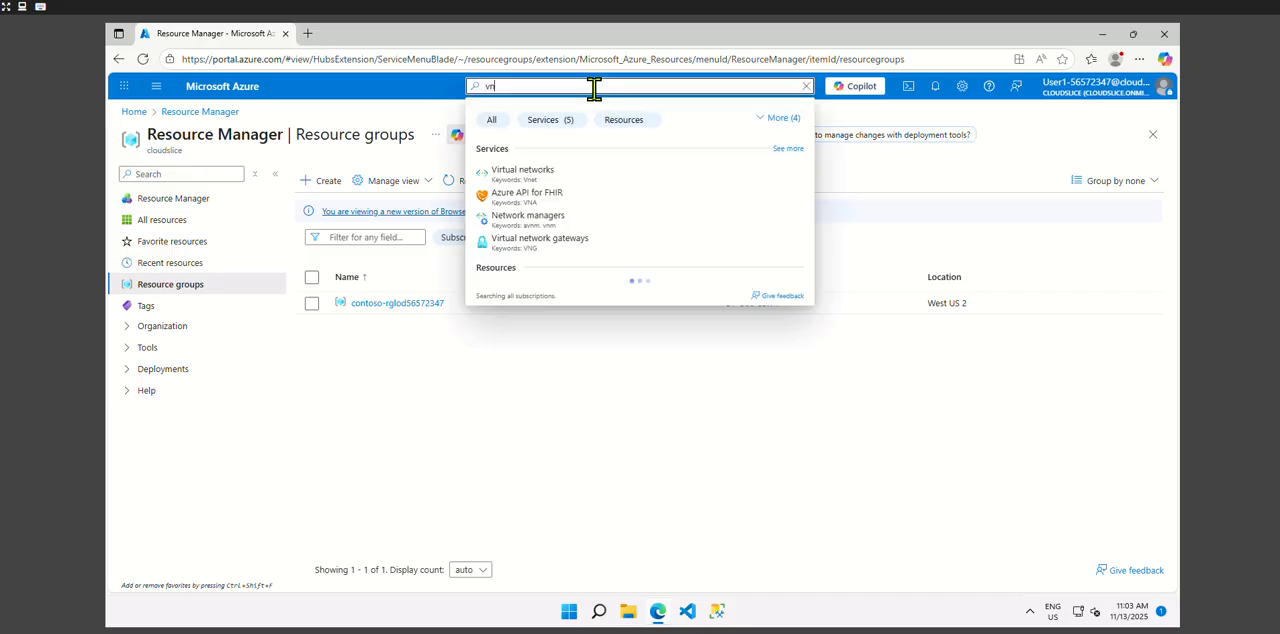
{"action": "left_click", "coordinate": [504, 173]}
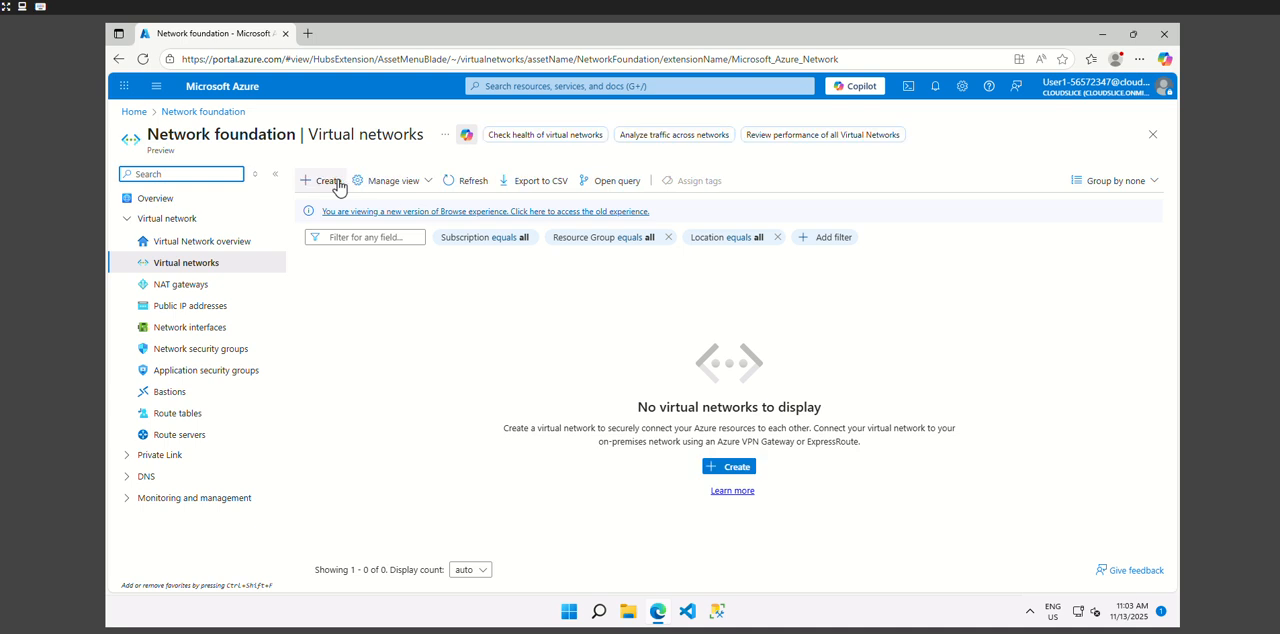
{"action": "left_click", "coordinate": [330, 181]}
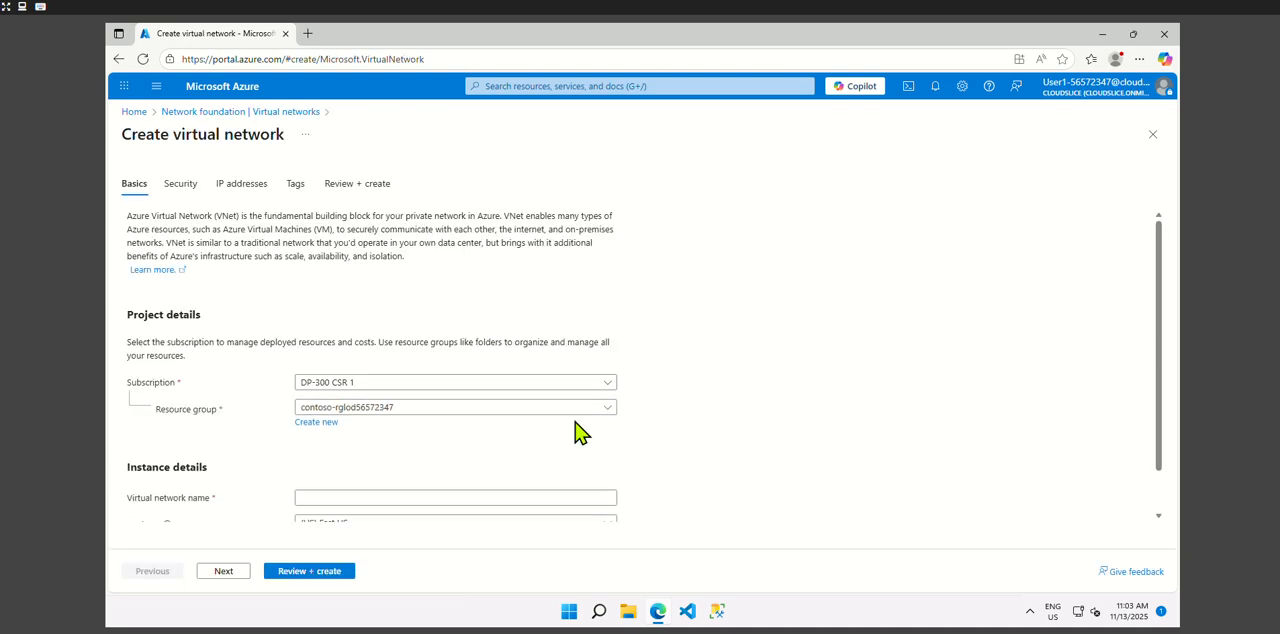
- Name the new virtual network lab02-vnet
{"action": "scroll", "coordinate": [575, 432], "scroll_direction": "down", "scroll_amount": 1}
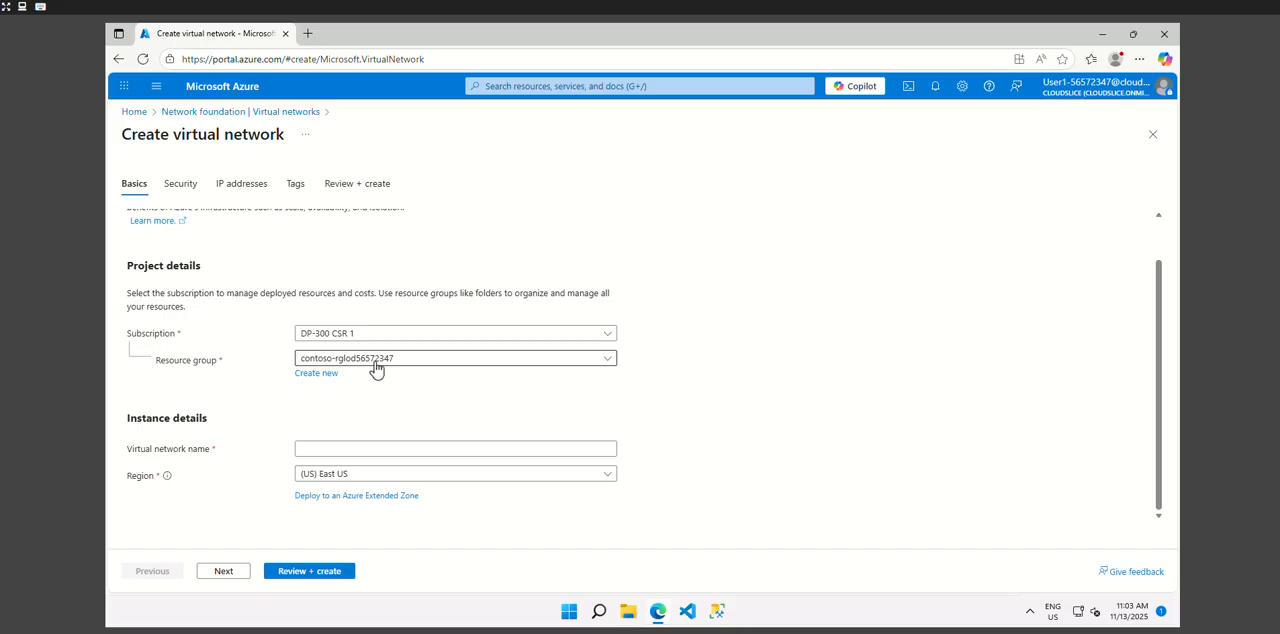
{"action": "left_click", "coordinate": [345, 447]}
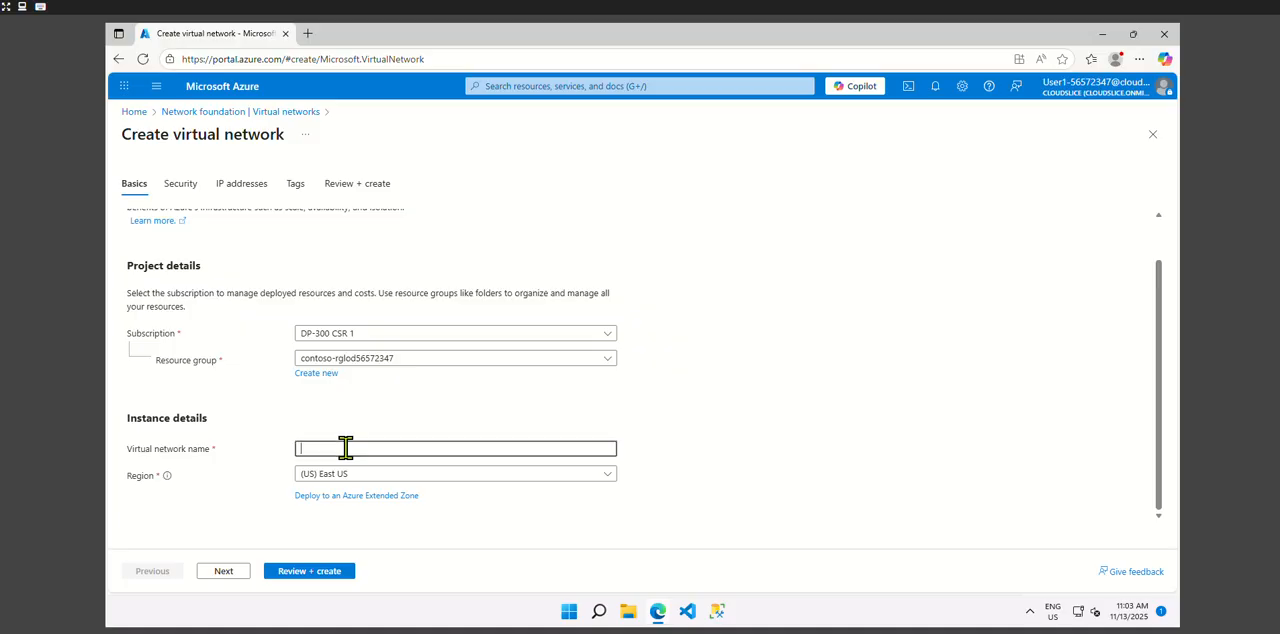
{"action": "type", "text": "lab02-vnet"}
- Duplicate the browser tab and open the resource groups list in the copy to check the resource group's location
{"action": "right_click", "coordinate": [225, 37]}
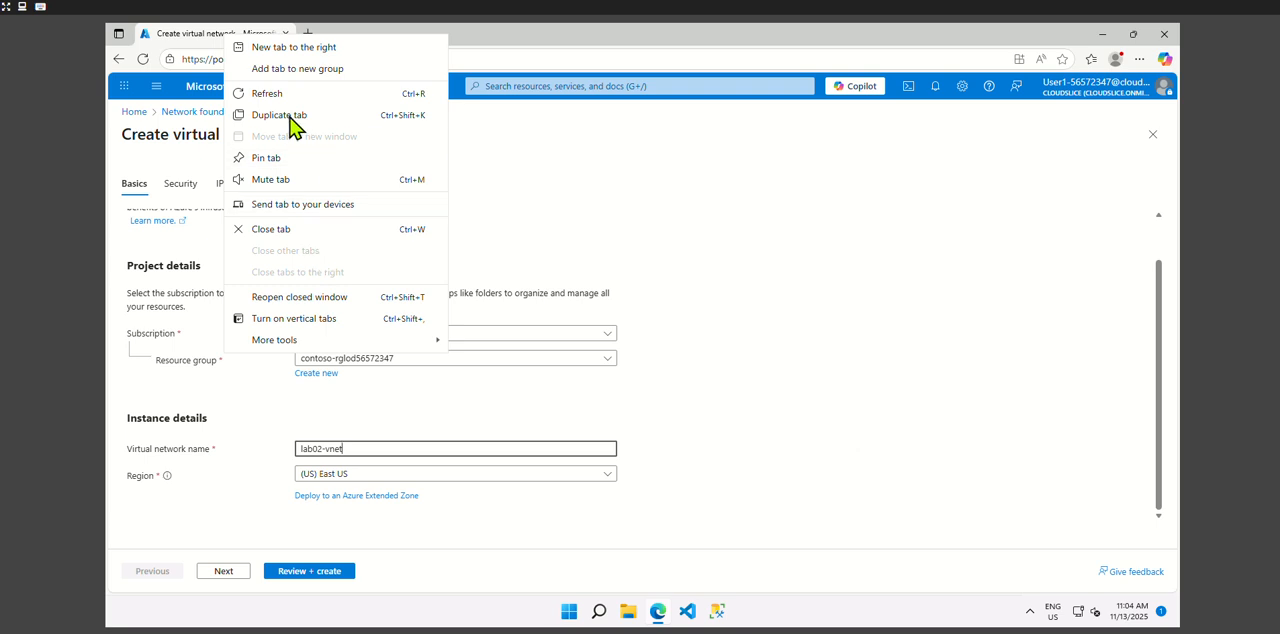
{"action": "key", "text": "Escape"}
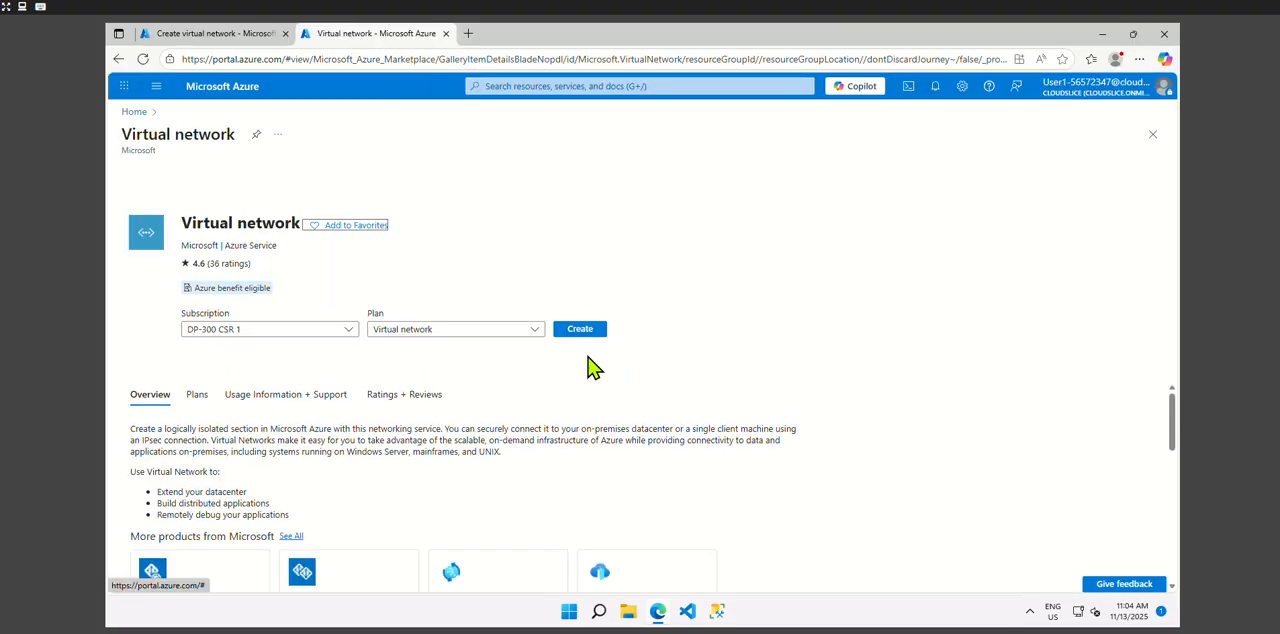
{"action": "left_click", "coordinate": [156, 88]}
{"action": "left_click", "coordinate": [150, 255]}
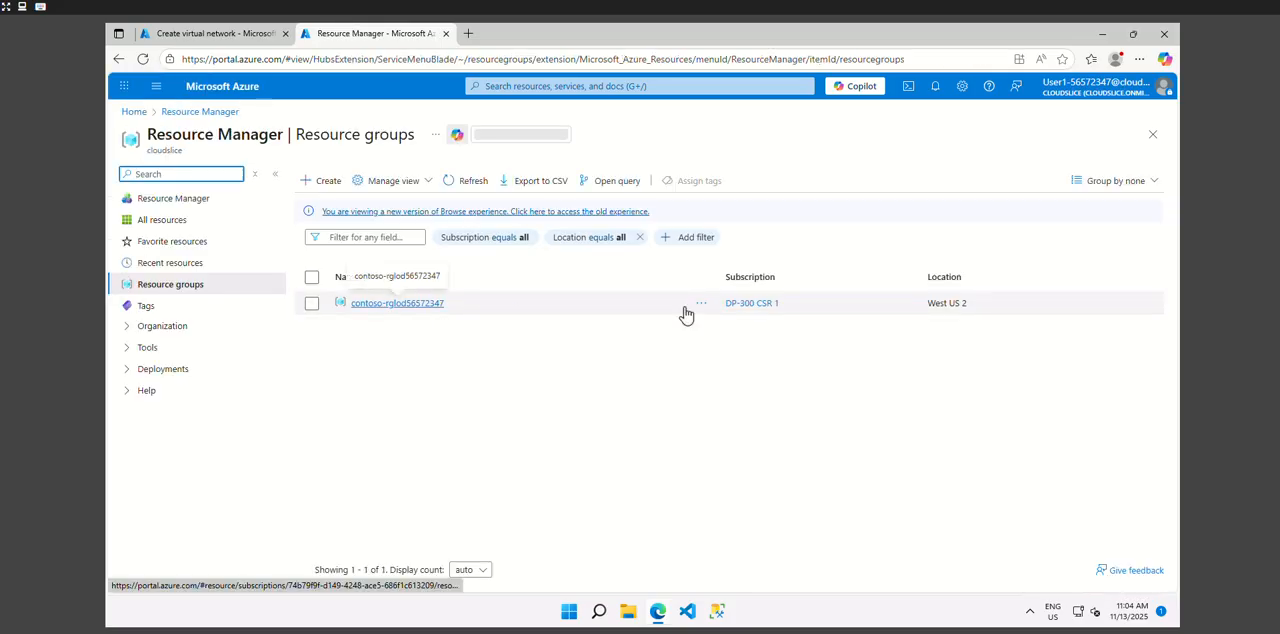
- Return to the virtual network form, set the region to (US) West US 2, and review and create the network
{"action": "left_click", "coordinate": [231, 32]}
{"action": "left_click", "coordinate": [370, 476]}
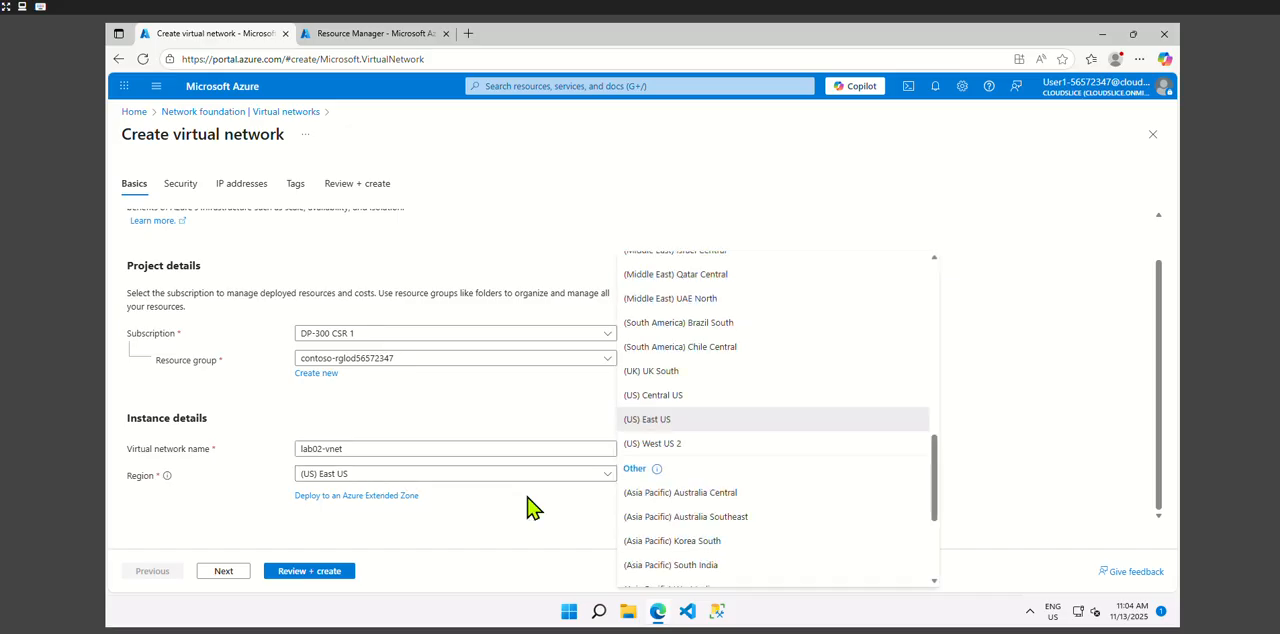
{"action": "left_click", "coordinate": [680, 445]}
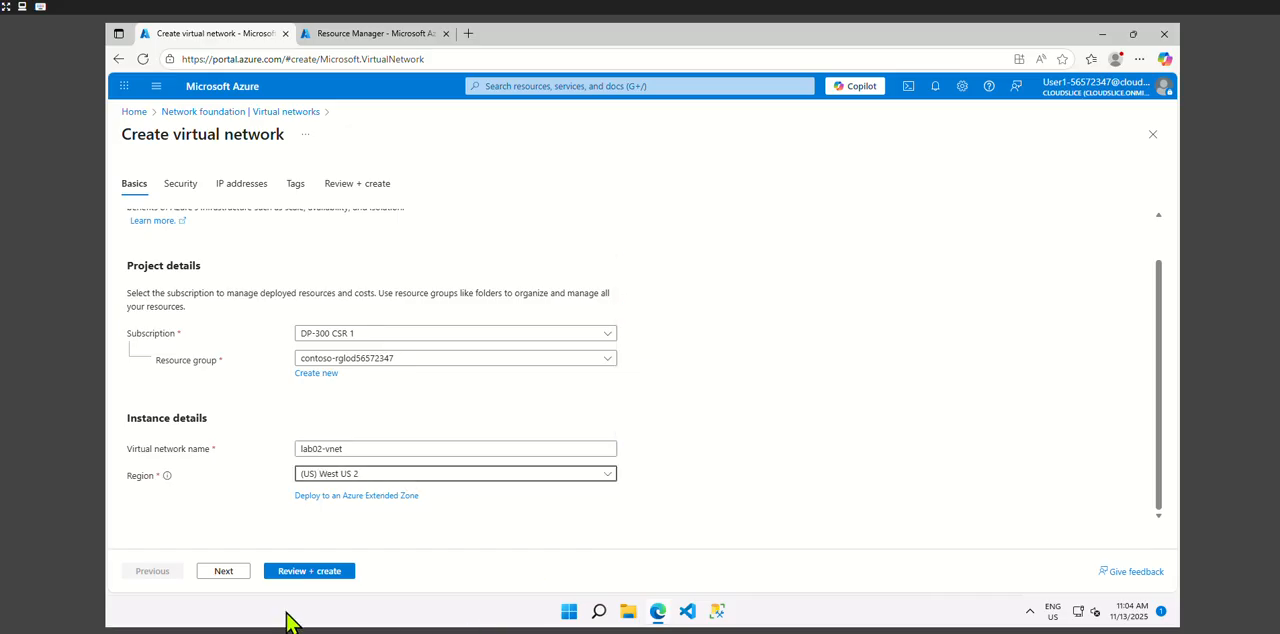
{"action": "left_click", "coordinate": [297, 574]}
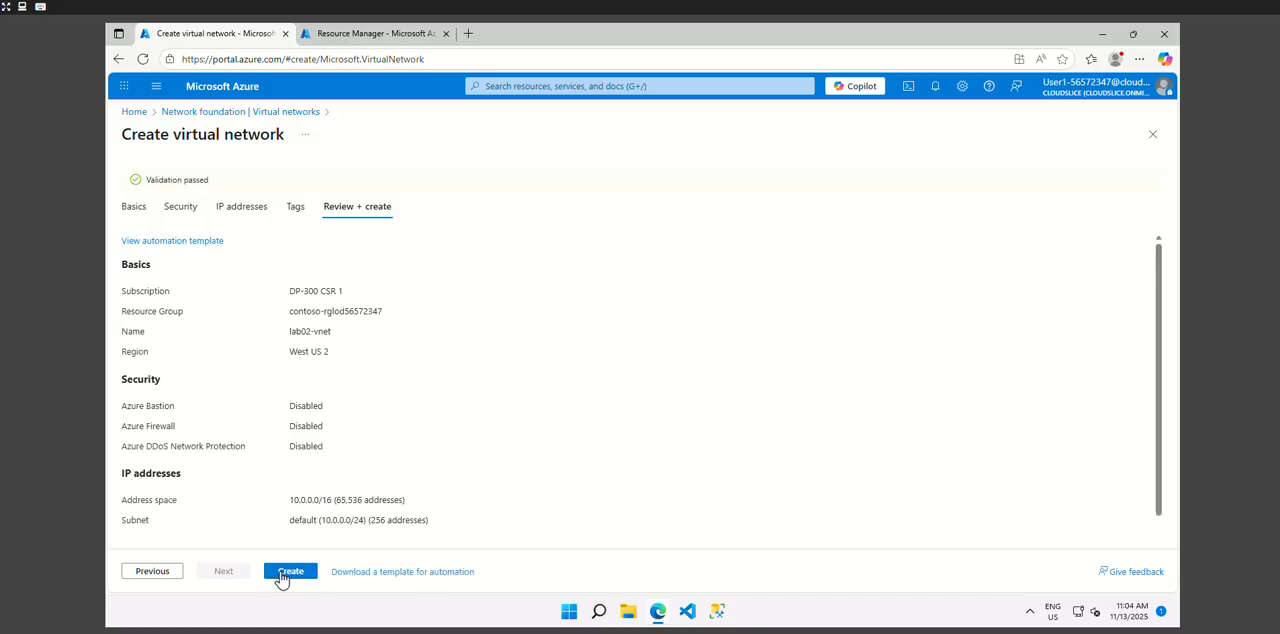
{"action": "left_click", "coordinate": [287, 574]}
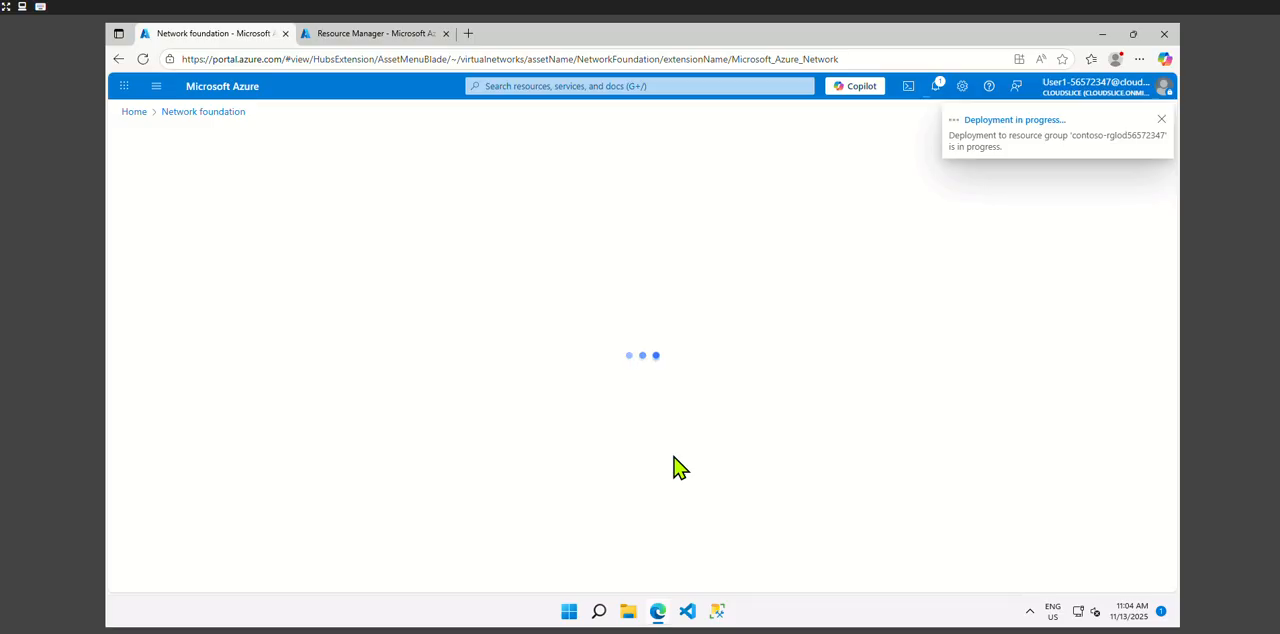
- Search the portal for "sql databases" and start creating a SQL Database from the Marketplace results
{"action": "left_click", "coordinate": [525, 82]}
{"action": "type", "text": "sql"}
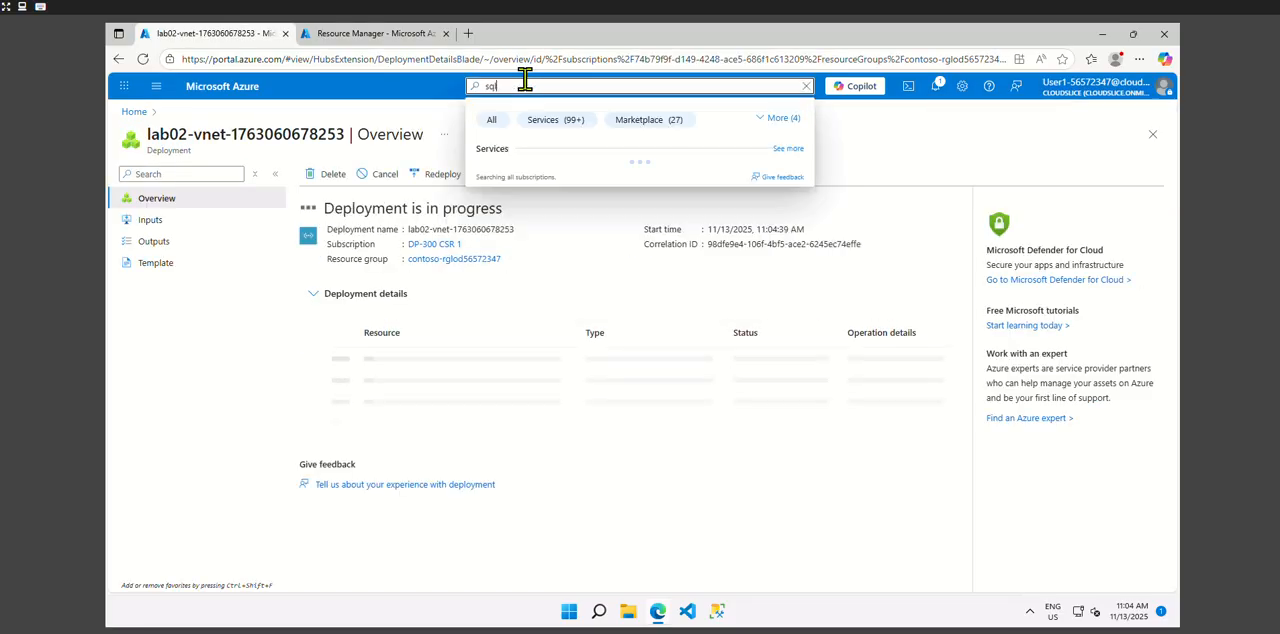
{"action": "type", "text": " databases"}
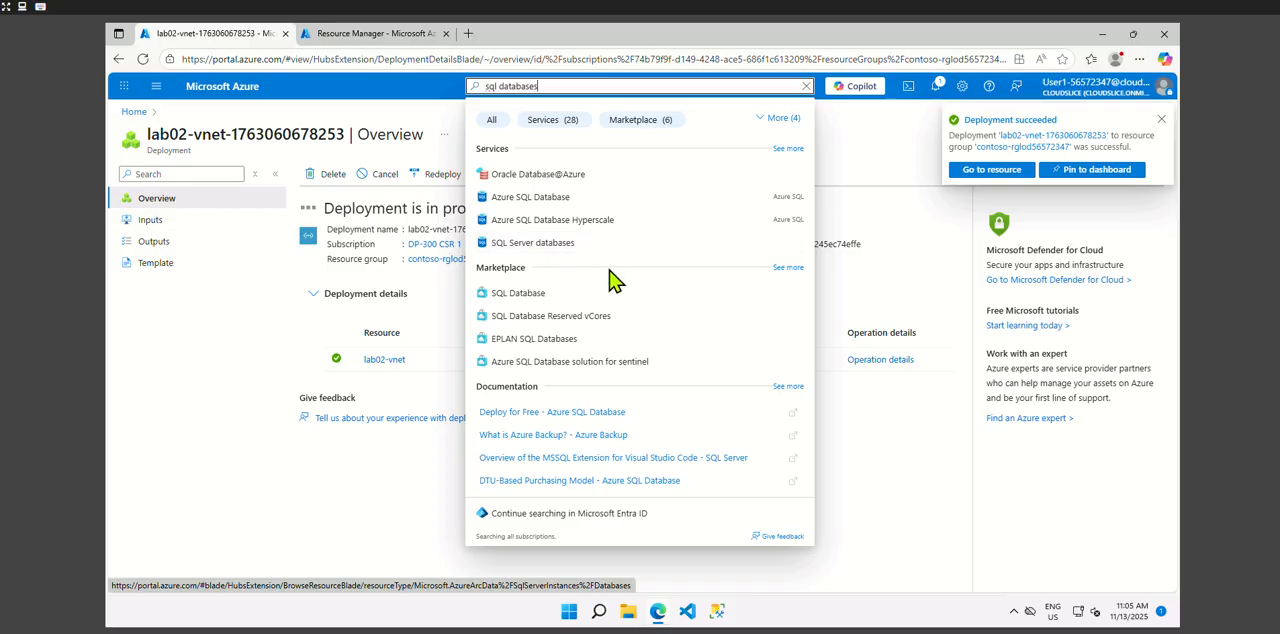
{"action": "left_click", "coordinate": [518, 293]}
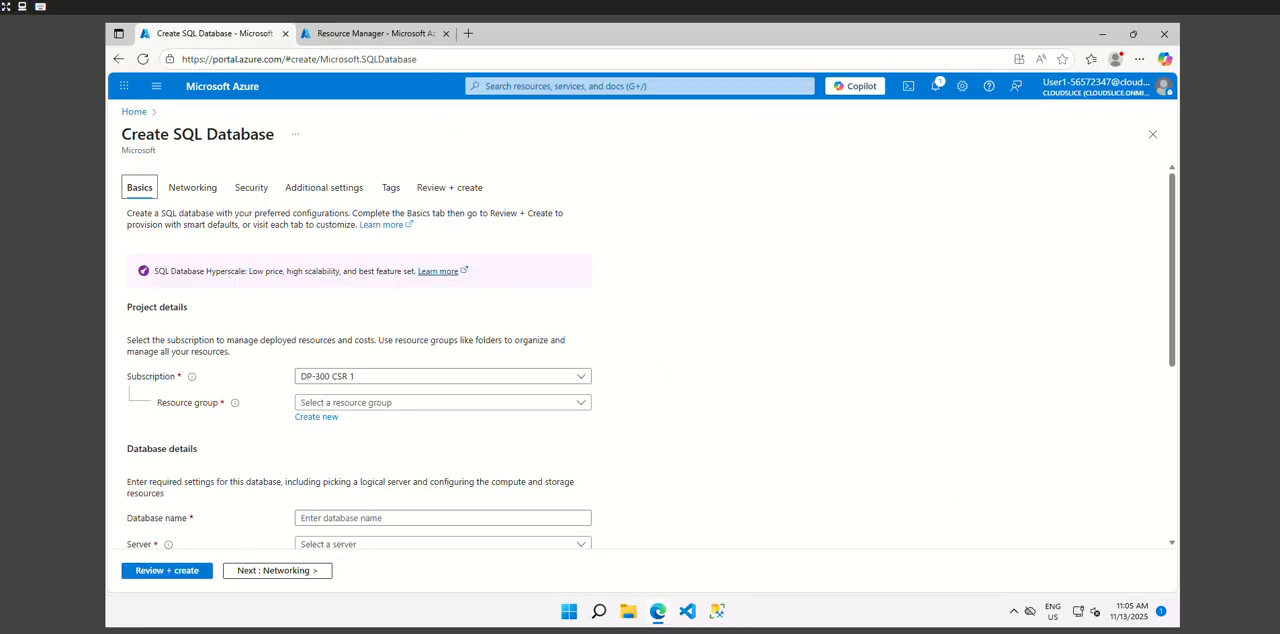
- Select contoso-rglod56572347 as the resource group for the new SQL database
{"action": "scroll", "coordinate": [329, 349], "scroll_direction": "down", "scroll_amount": 4}
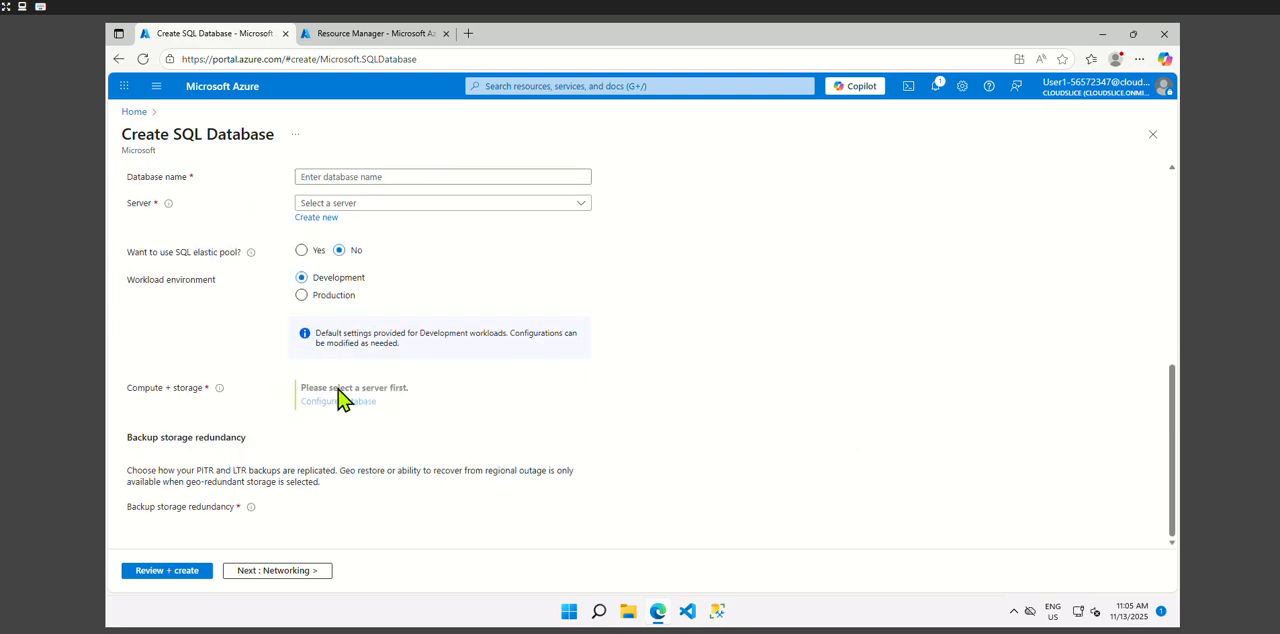
{"action": "scroll", "coordinate": [446, 303], "scroll_direction": "up", "scroll_amount": 2}
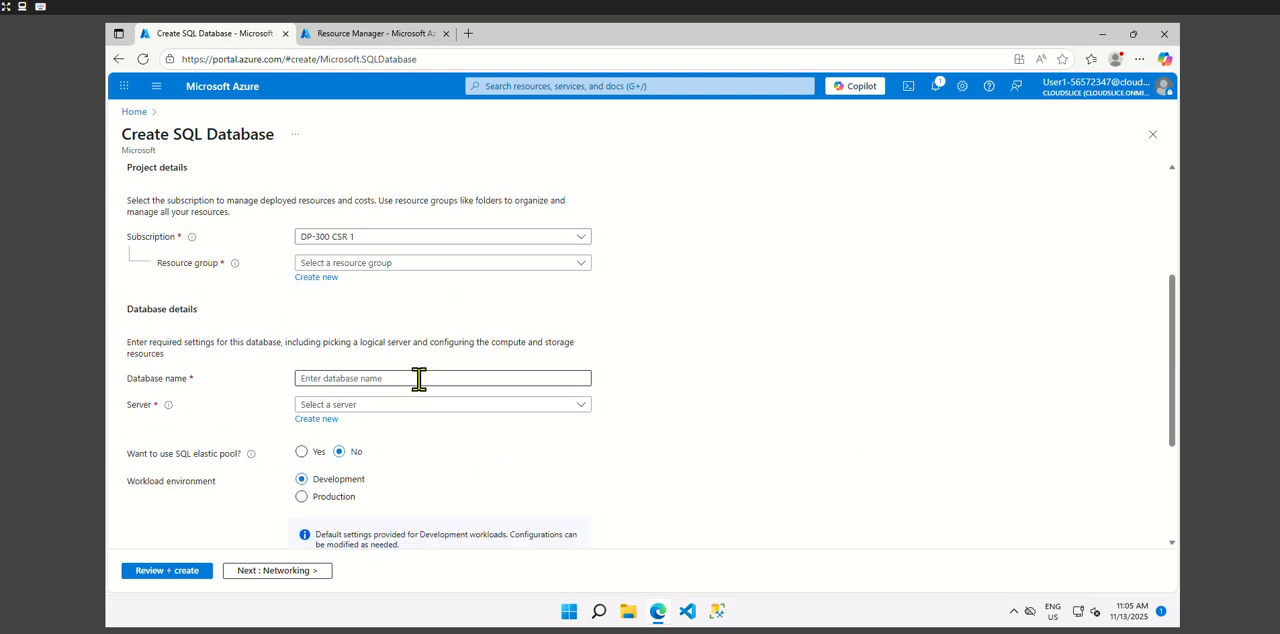
{"action": "left_click", "coordinate": [393, 266]}
{"action": "left_click", "coordinate": [370, 314]}
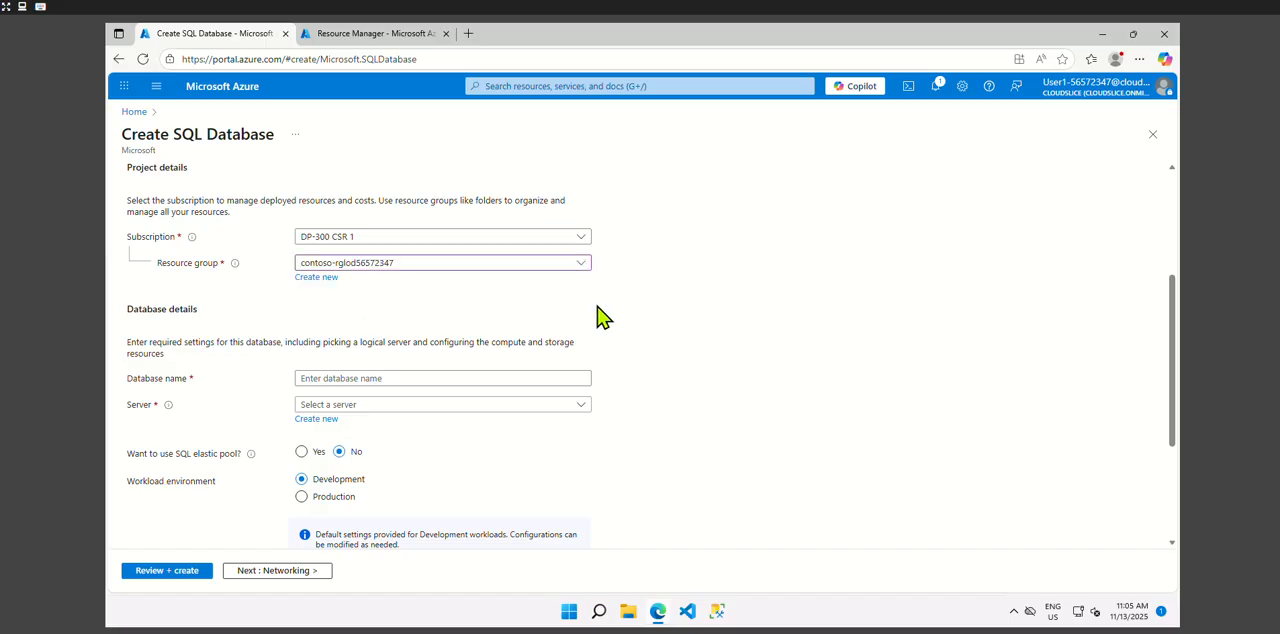
- Name the database AdventureWorksLT
{"action": "left_click", "coordinate": [363, 378]}
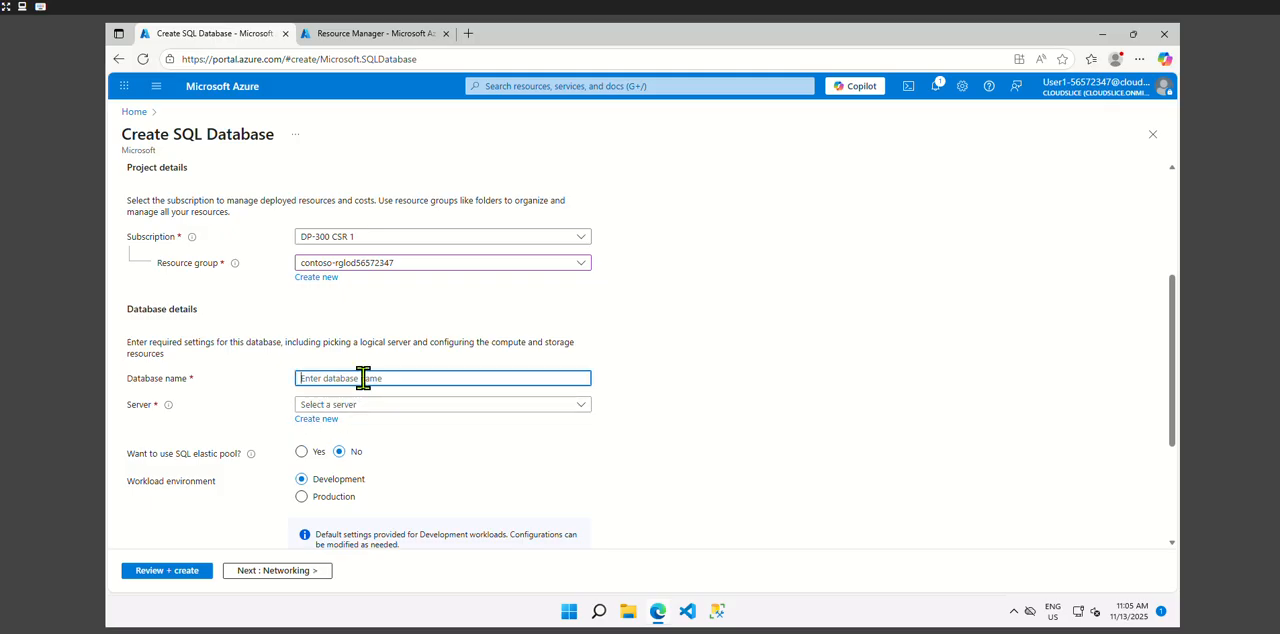
{"action": "type", "text": "A"}
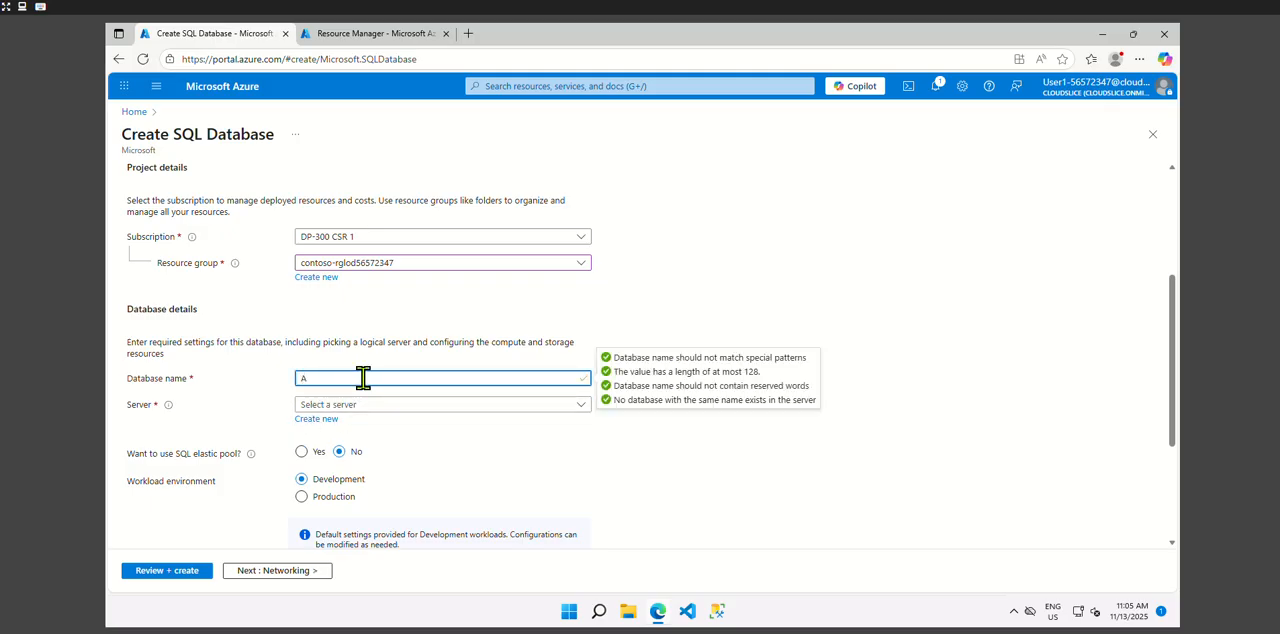
{"action": "type", "text": "dventureWorks"}
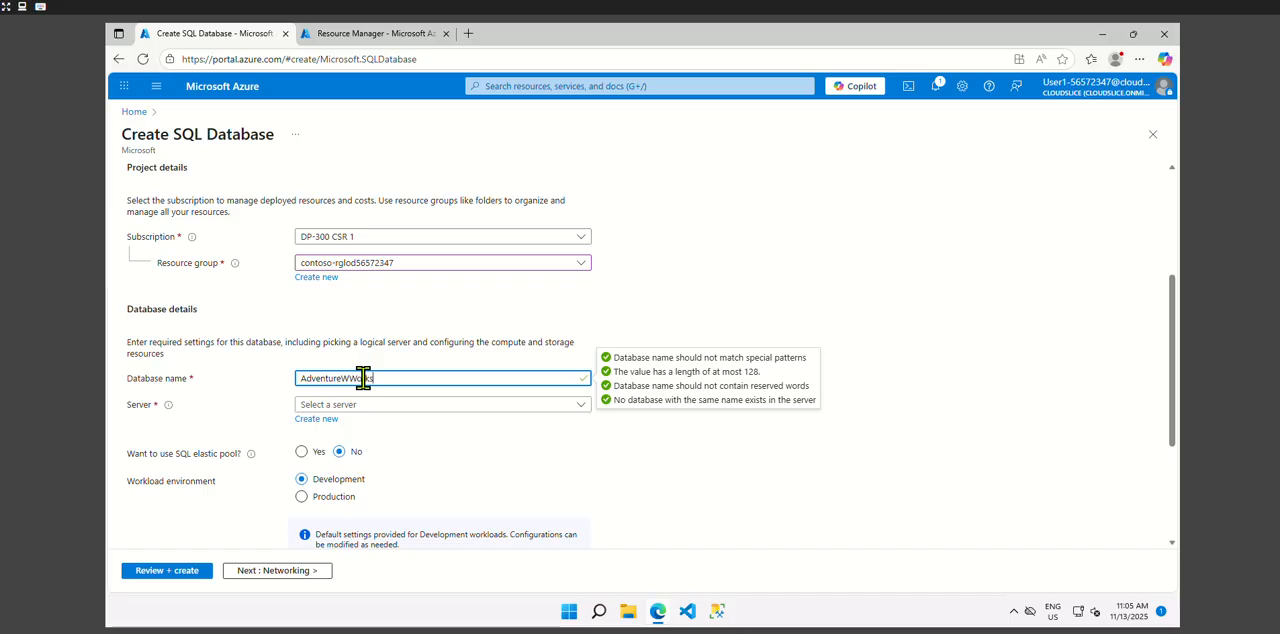
{"action": "type", "text": "LT"}
{"action": "left_click", "coordinate": [355, 380]}
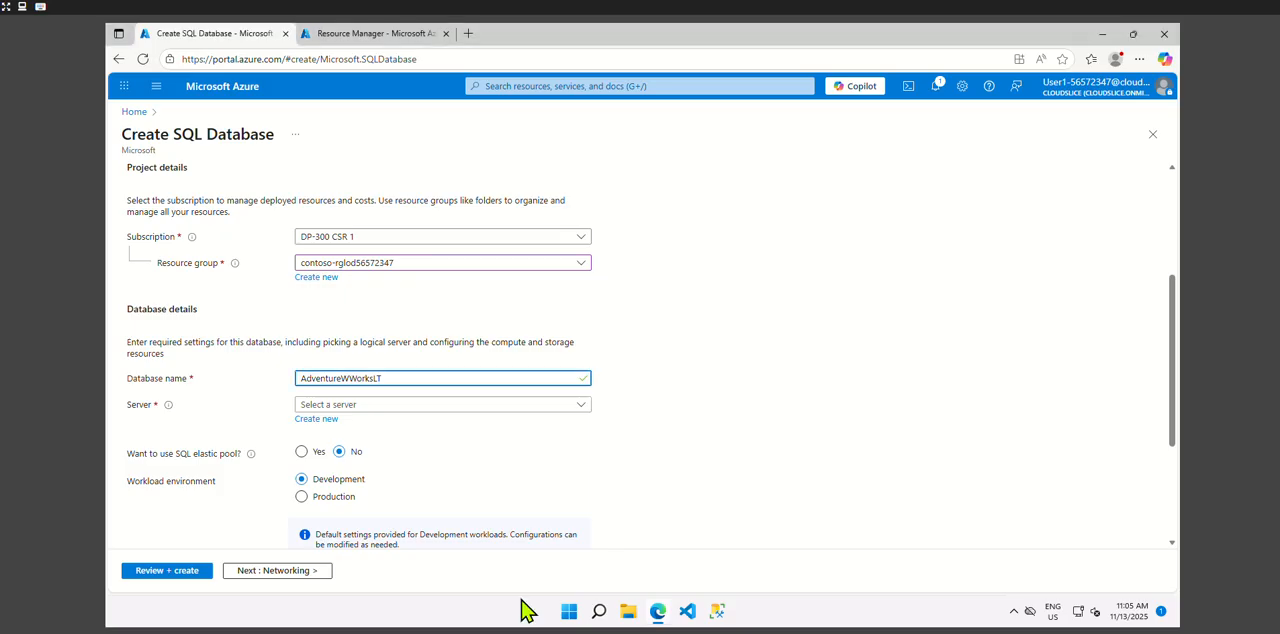
{"action": "left_click", "coordinate": [690, 479]}
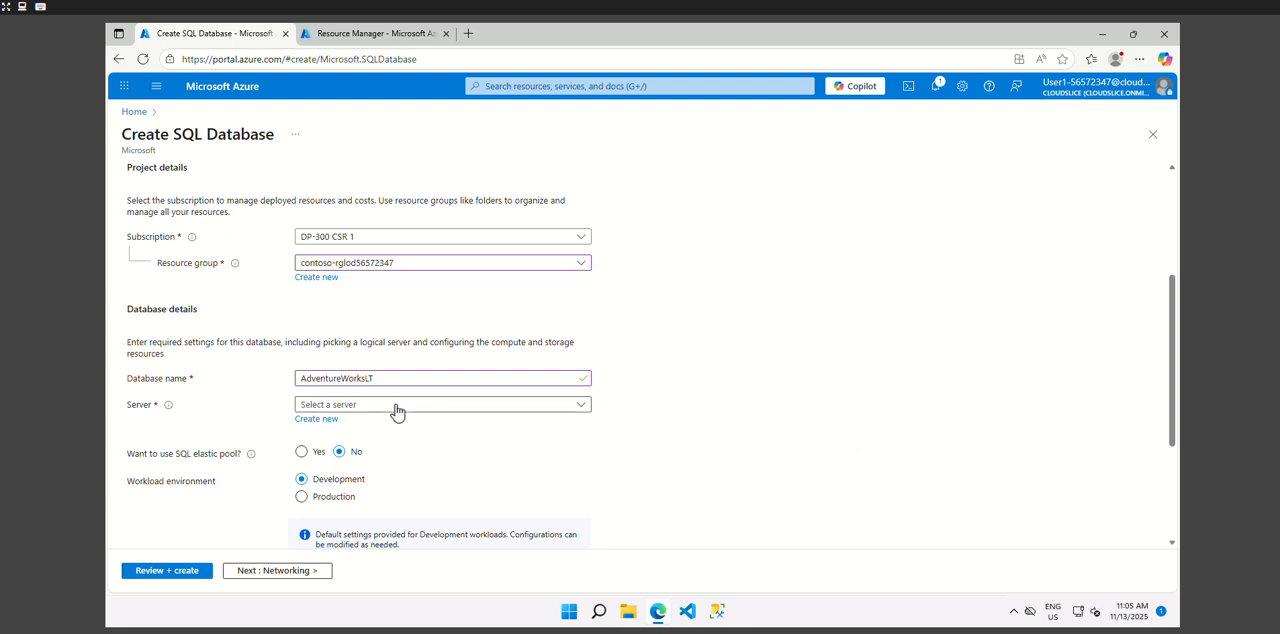
- Start a new server for the database, name it dp300-lab56572347 and set its location to (US) West US 2
{"action": "left_click", "coordinate": [316, 419]}
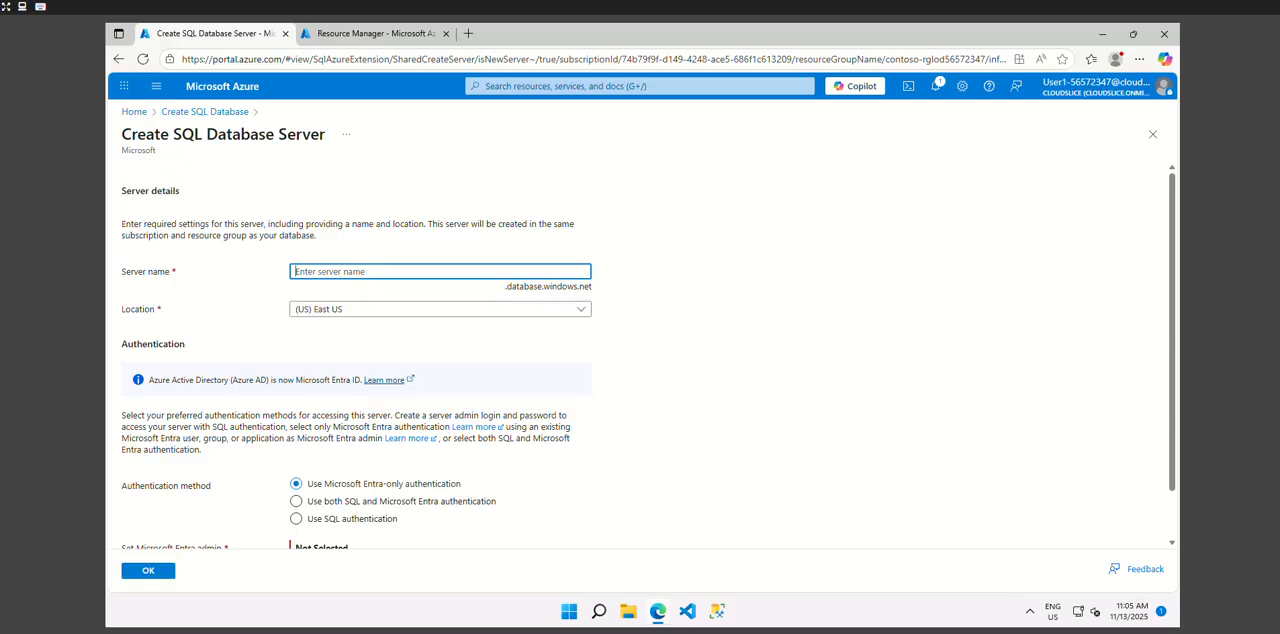
{"action": "type", "text": "dp300-lab56572347"}
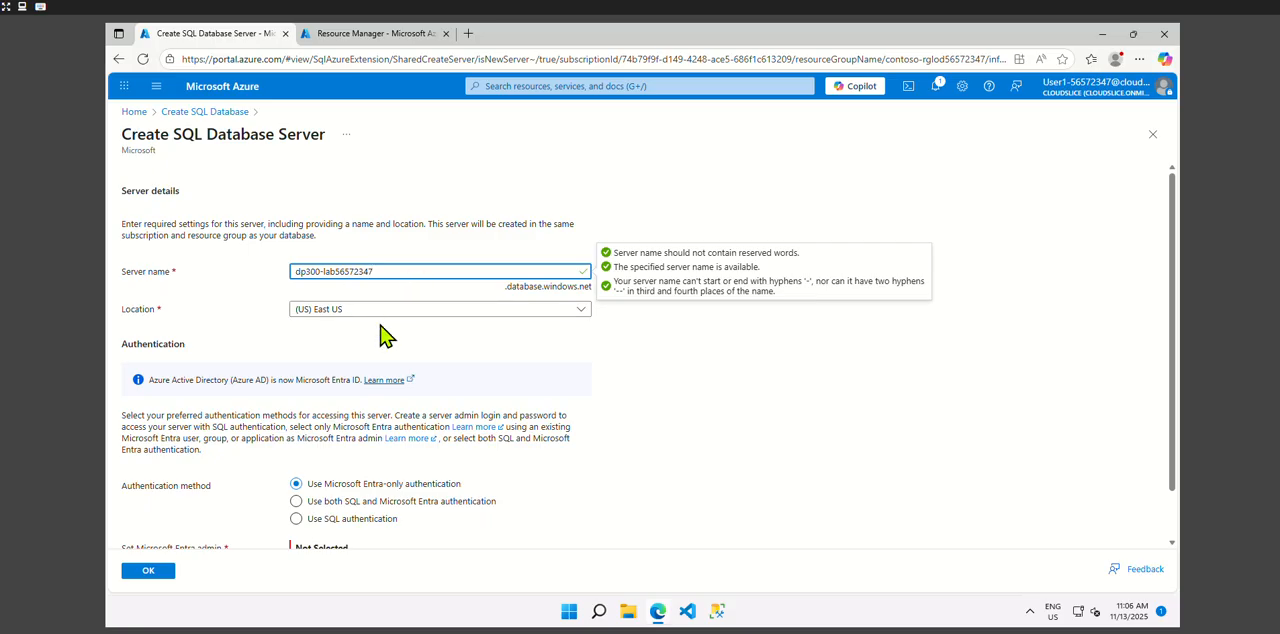
{"action": "left_click", "coordinate": [380, 312]}
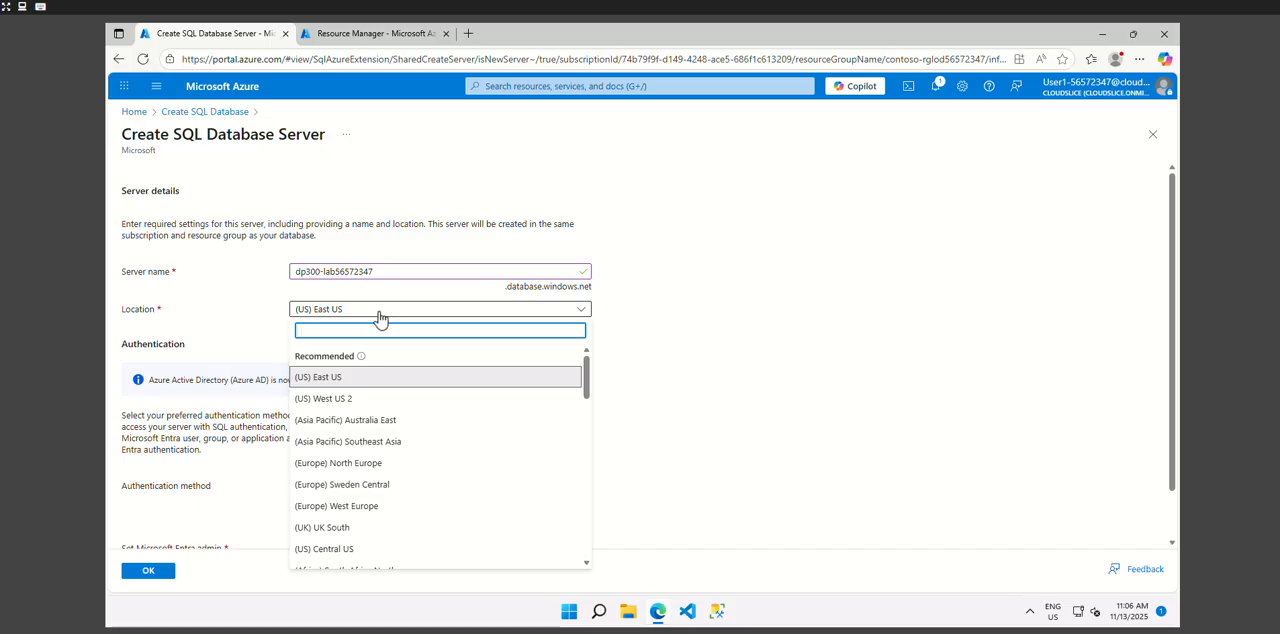
{"action": "left_click", "coordinate": [335, 398]}
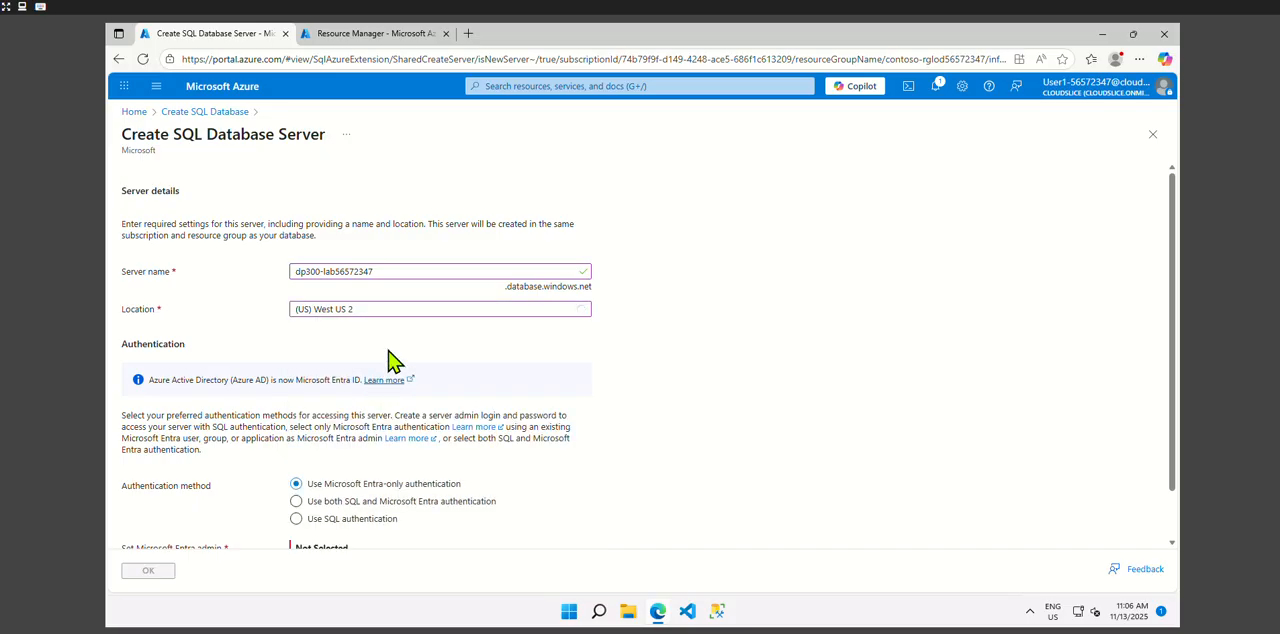
- Set the new server's authentication method to SQL authentication
{"action": "scroll", "coordinate": [408, 375], "scroll_direction": "down", "scroll_amount": 1}
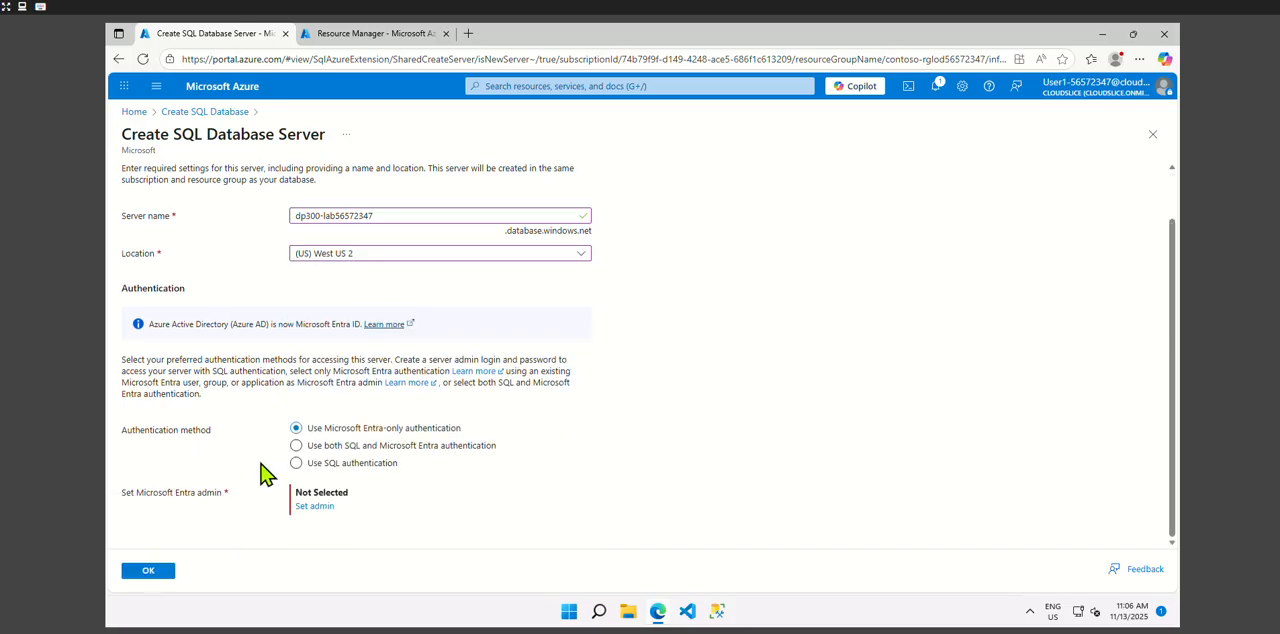
{"action": "left_click", "coordinate": [328, 466]}
{"action": "scroll", "coordinate": [601, 476], "scroll_direction": "down", "scroll_amount": 1}
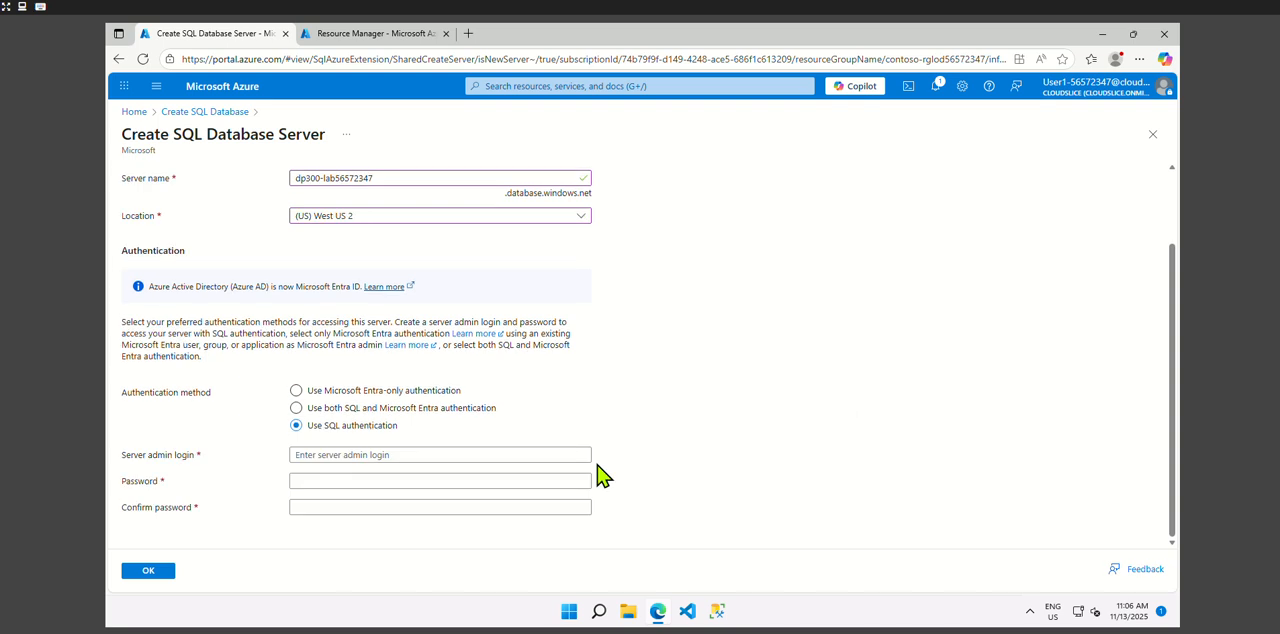
- Set the new server's admin login to dp300admin
{"action": "left_click", "coordinate": [405, 456]}
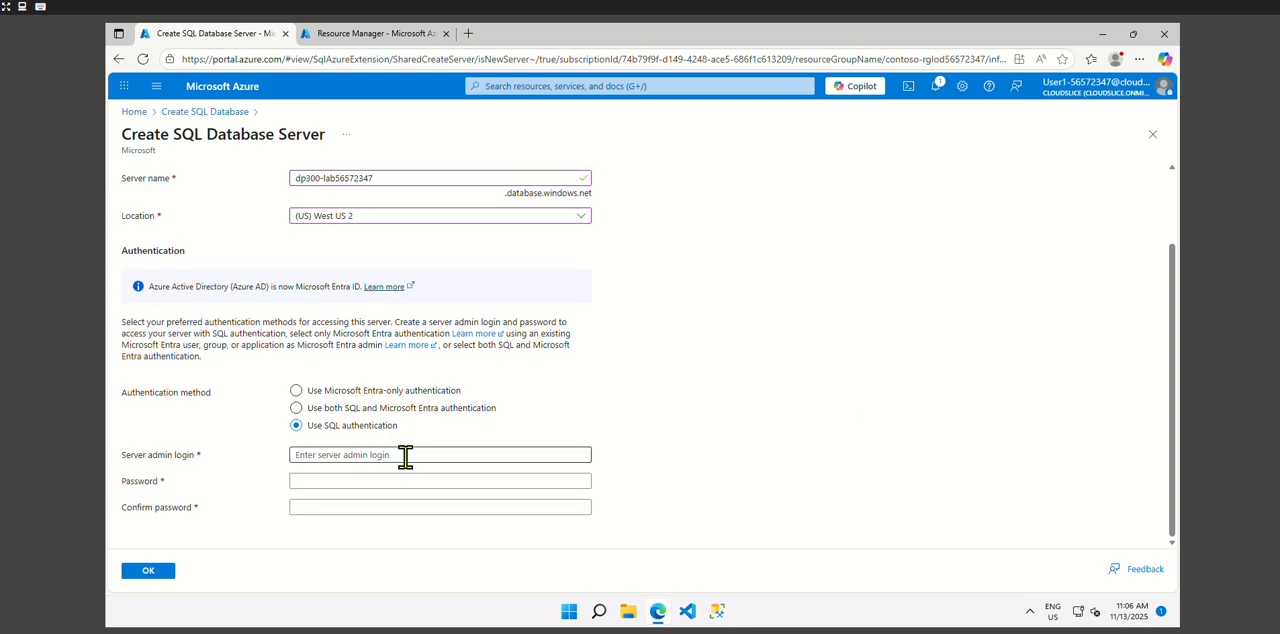
{"action": "left_click", "coordinate": [405, 456]}
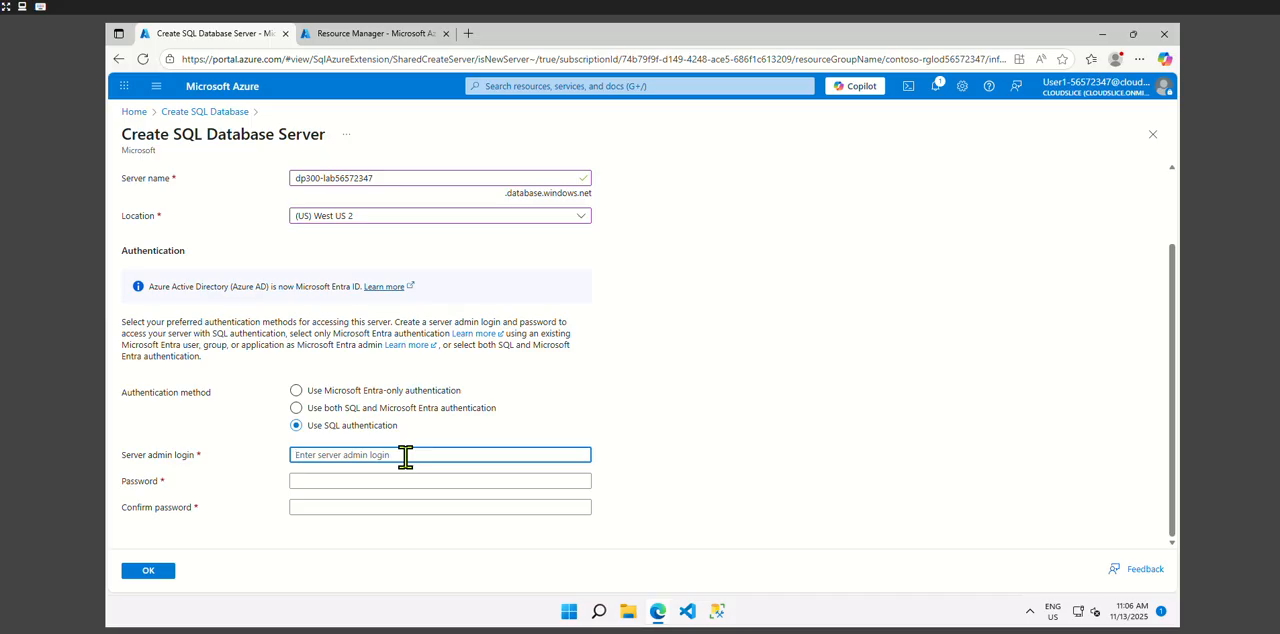
{"action": "type", "text": "dp300admin"}
- Enter and confirm the server admin password, accept the server settings and decline saving the password in the browser
{"action": "left_click", "coordinate": [374, 486]}
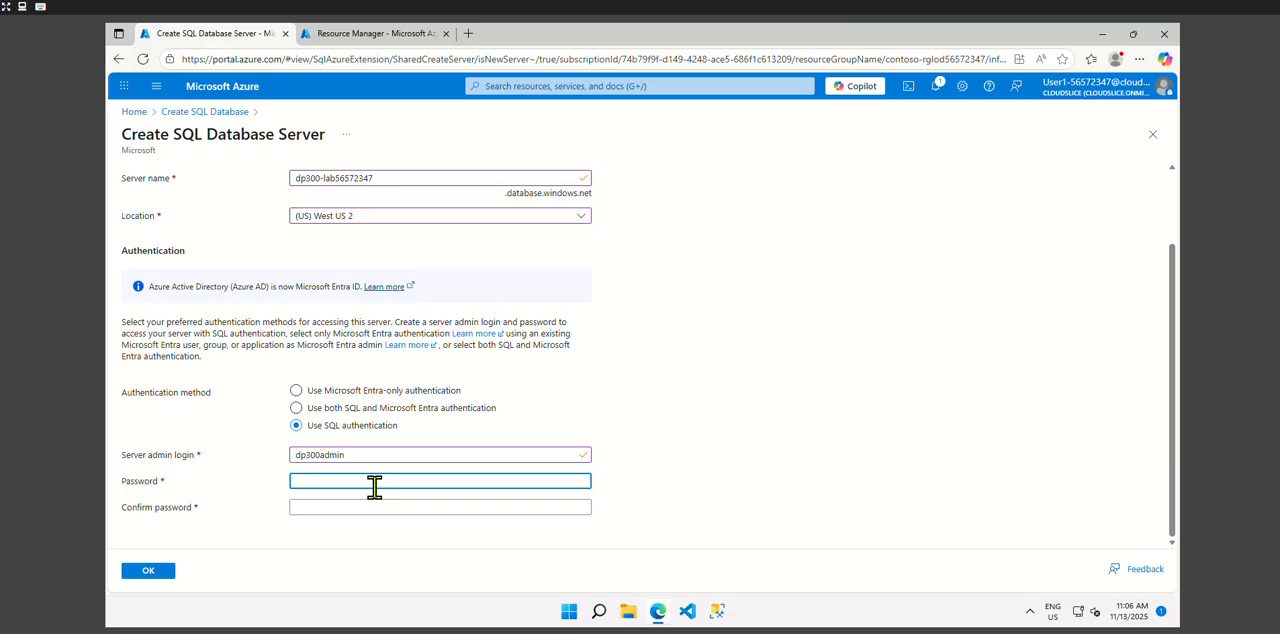
{"action": "type", "text": "dp300P"}
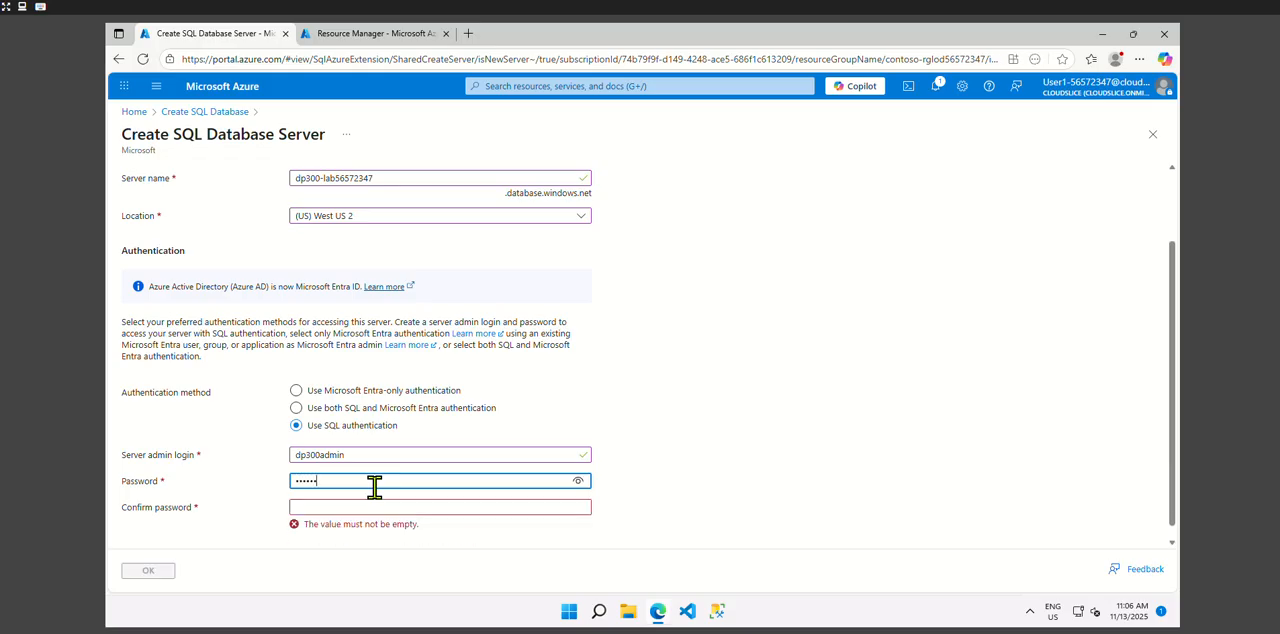
{"action": "type", "text": "@sswor"}
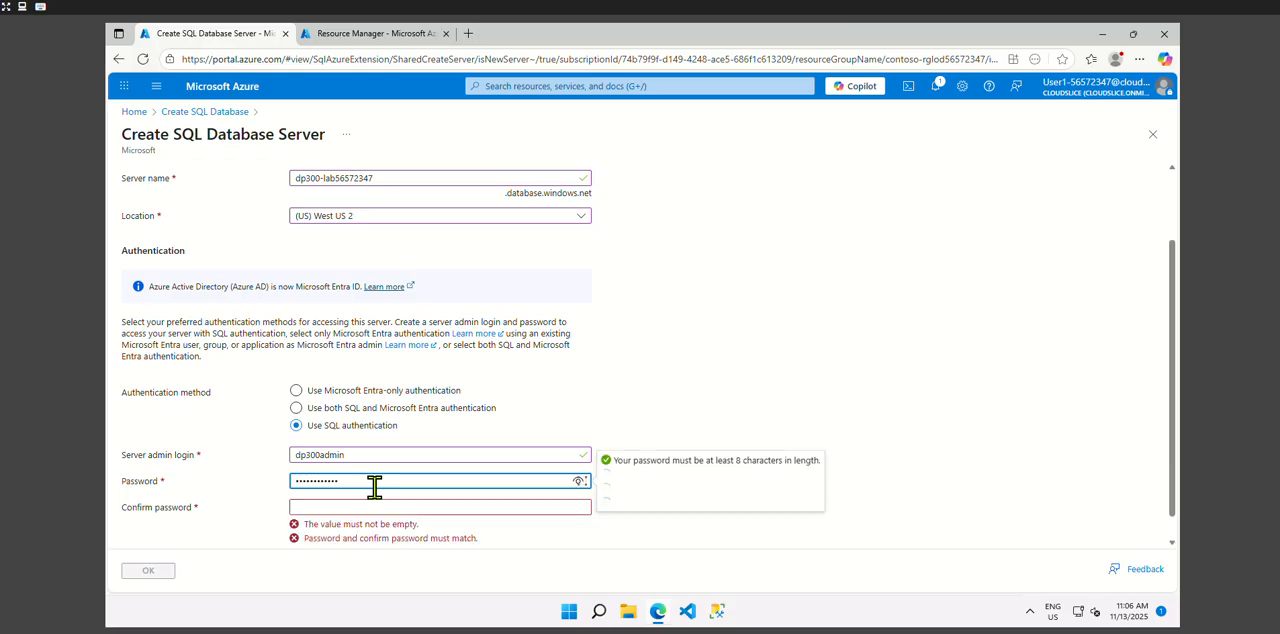
{"action": "left_click", "coordinate": [370, 505]}
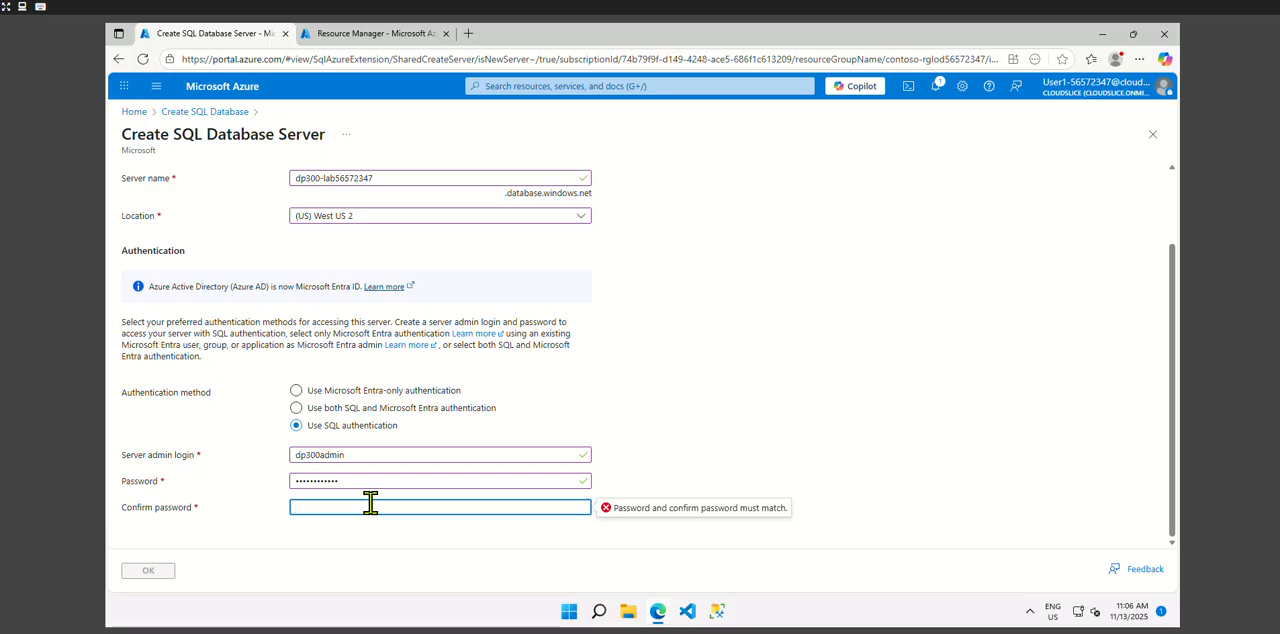
{"action": "type", "text": "dp300P@ssword"}
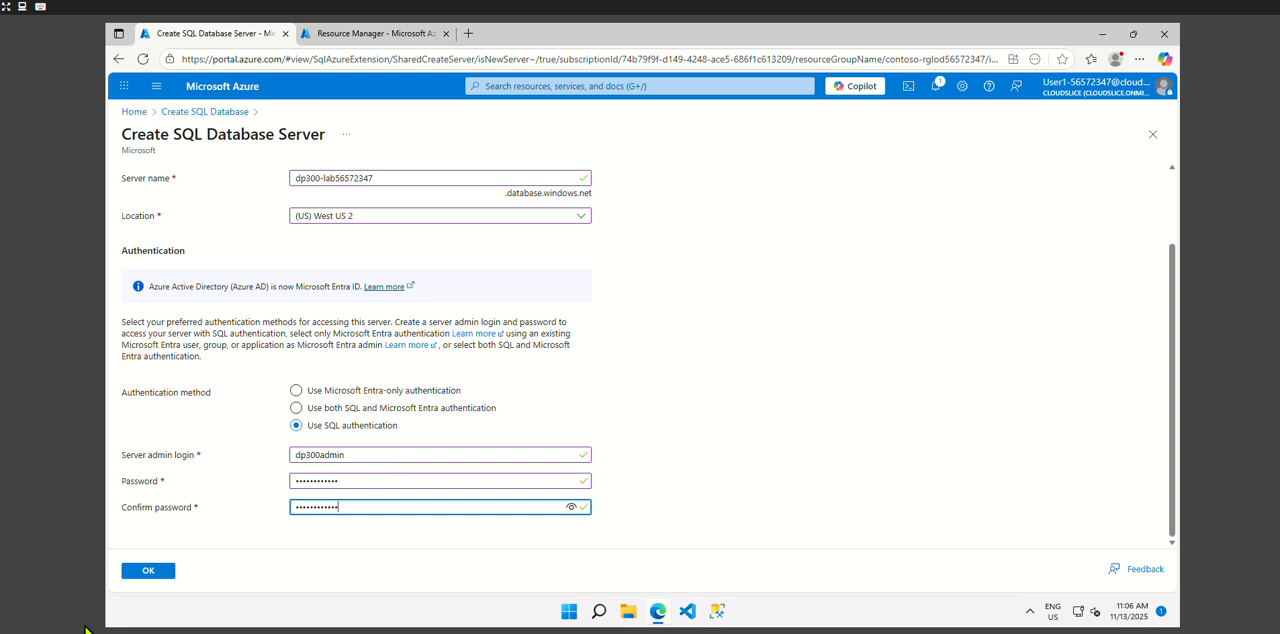
{"action": "left_click", "coordinate": [145, 572]}
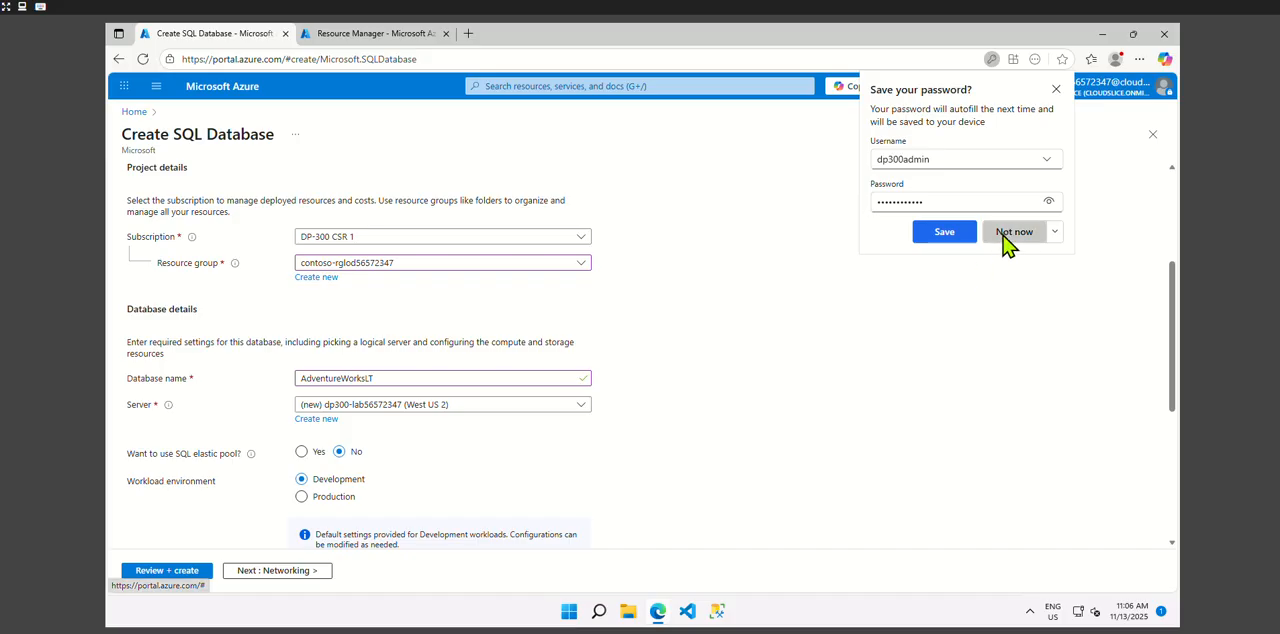
{"action": "left_click", "coordinate": [1010, 232]}
- Configure the database's compute and storage with the DTU-based Basic (For less demanding workloads) service tier and apply it
{"action": "scroll", "coordinate": [533, 510], "scroll_direction": "down", "scroll_amount": 2}
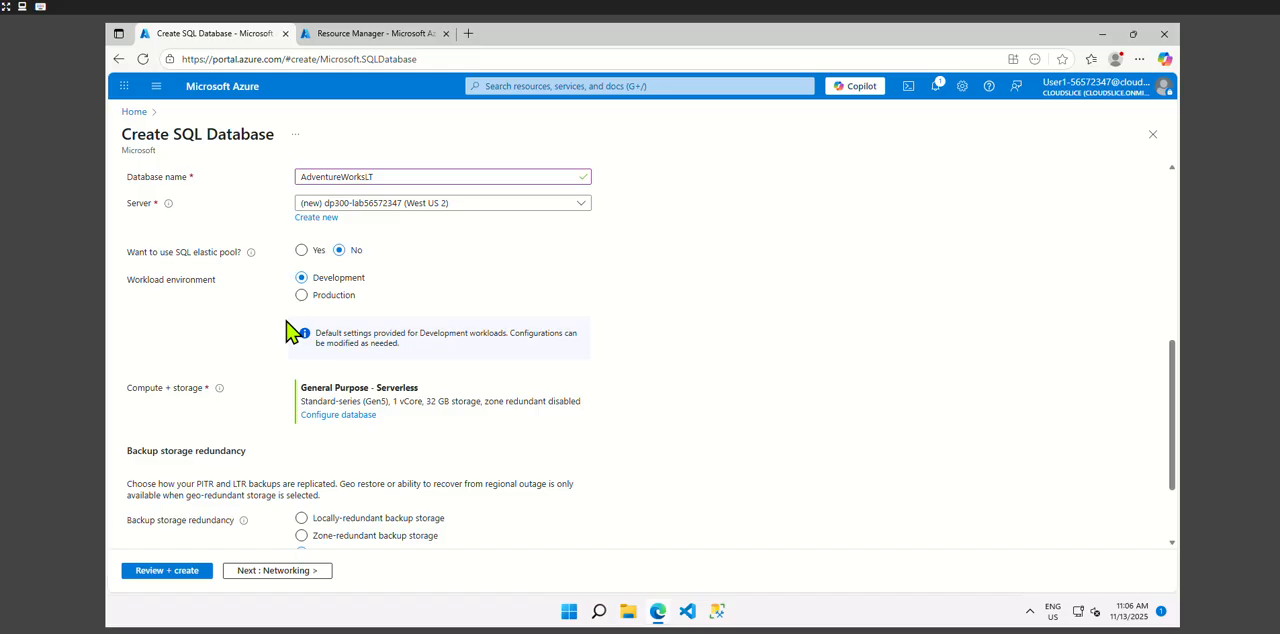
{"action": "scroll", "coordinate": [358, 305], "scroll_direction": "down", "scroll_amount": 2}
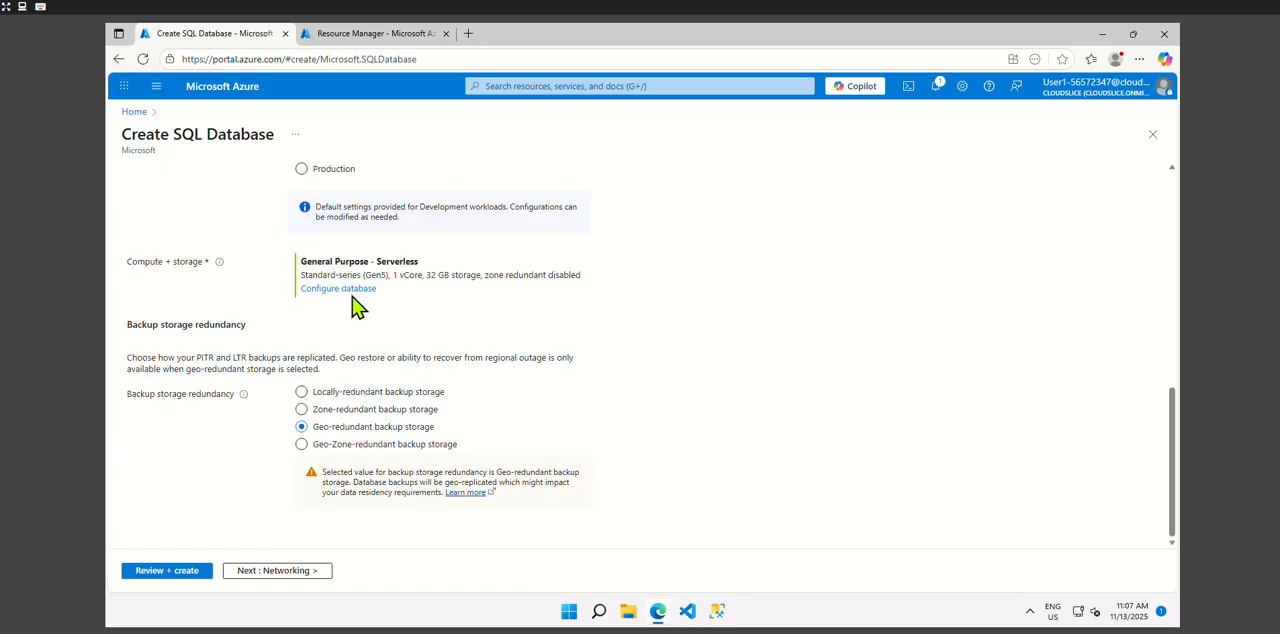
{"action": "scroll", "coordinate": [390, 370], "scroll_direction": "up", "scroll_amount": 3}
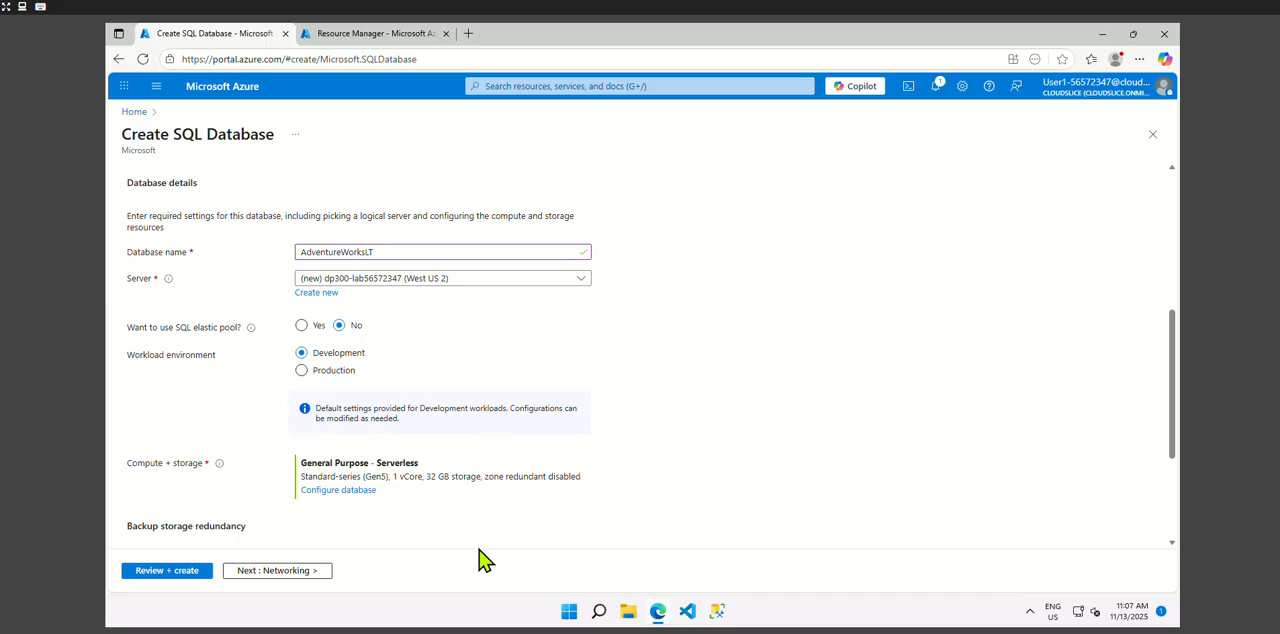
{"action": "scroll", "coordinate": [470, 476], "scroll_direction": "down", "scroll_amount": 3}
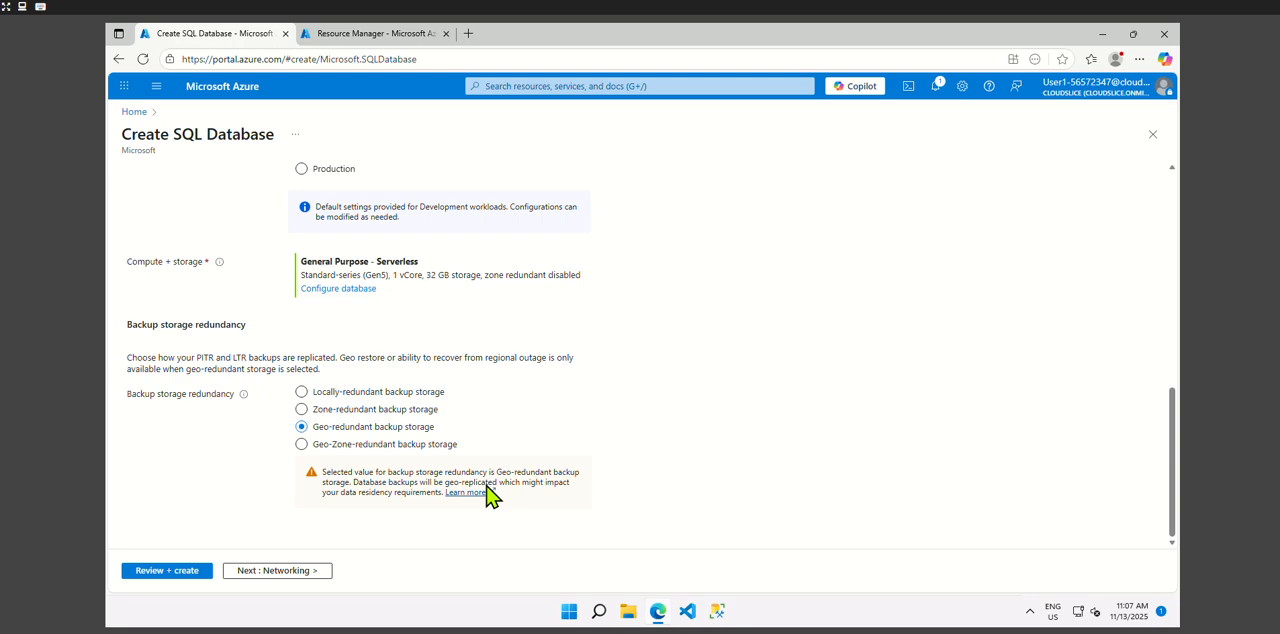
{"action": "scroll", "coordinate": [490, 496], "scroll_direction": "up", "scroll_amount": 3}
{"action": "scroll", "coordinate": [490, 496], "scroll_direction": "up", "scroll_amount": 5}
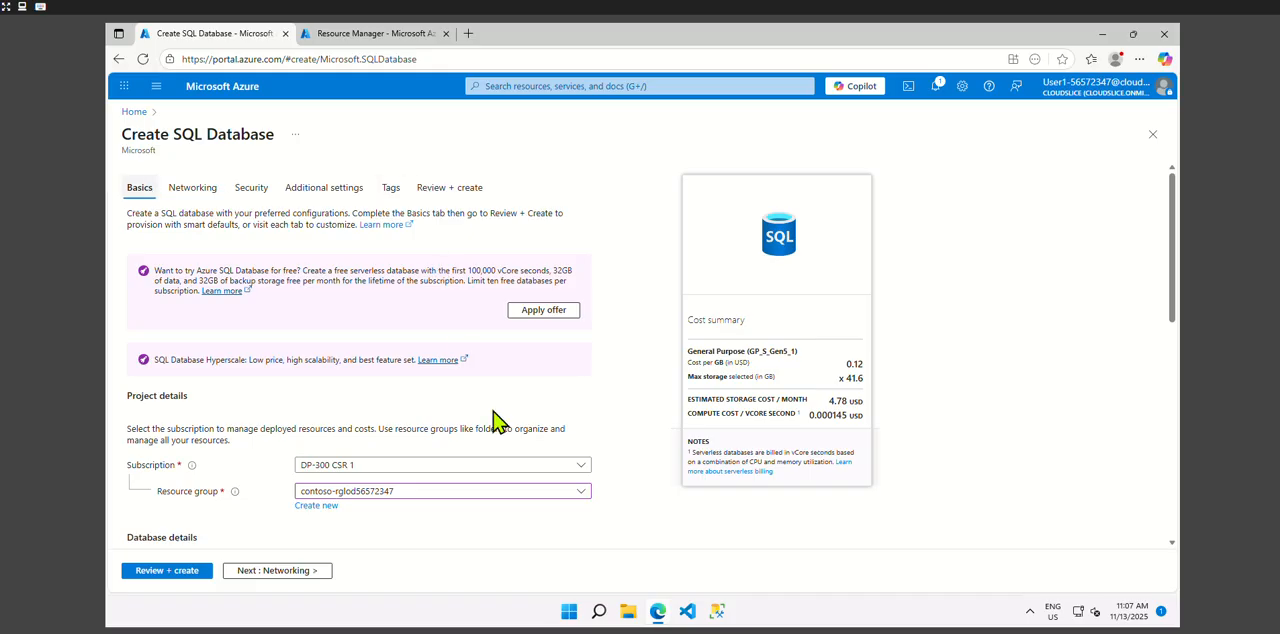
{"action": "scroll", "coordinate": [533, 478], "scroll_direction": "down", "scroll_amount": 3}
{"action": "scroll", "coordinate": [533, 486], "scroll_direction": "down", "scroll_amount": 3}
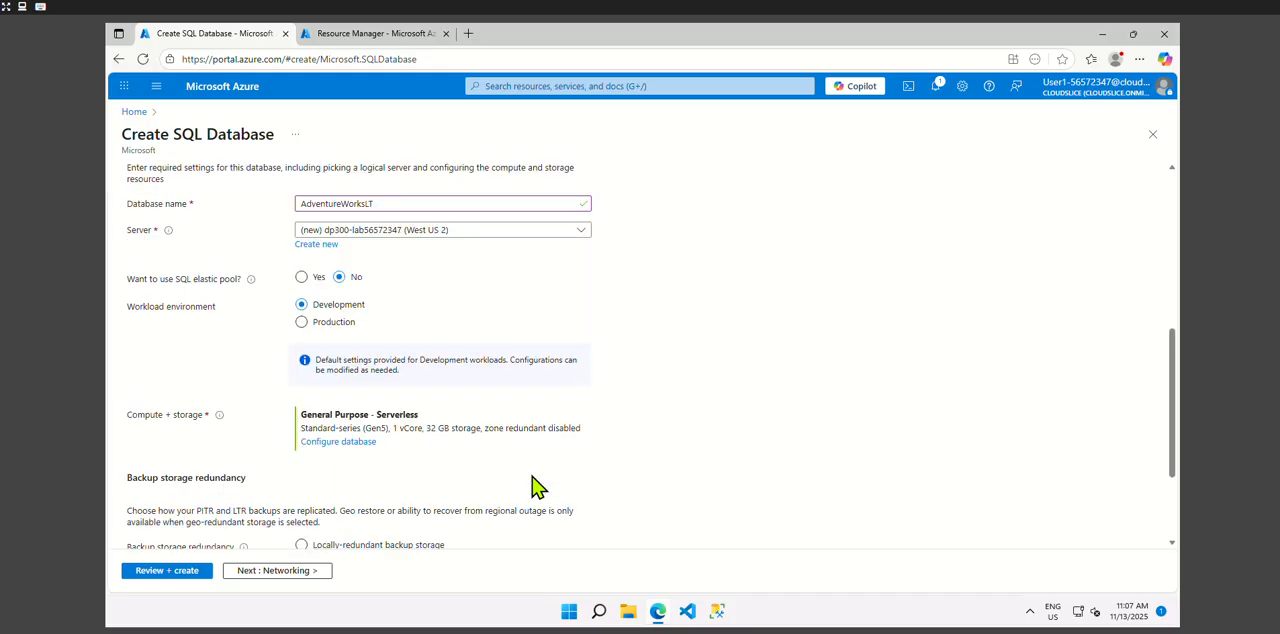
{"action": "left_click", "coordinate": [327, 443]}
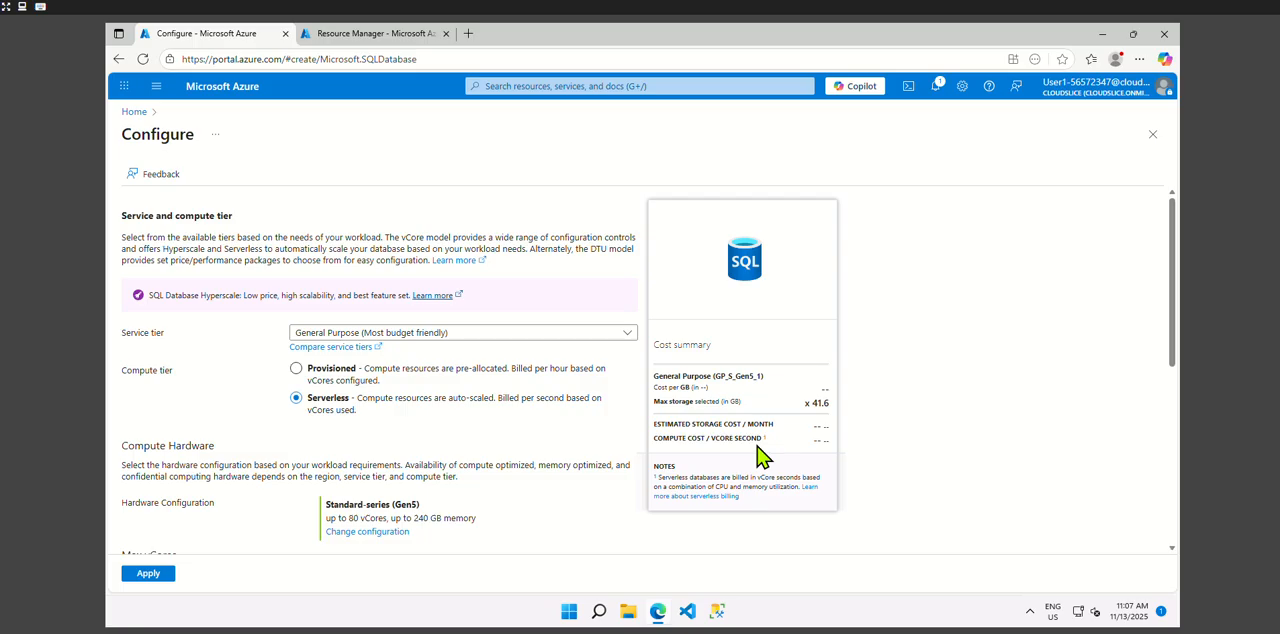
{"action": "left_click", "coordinate": [517, 334]}
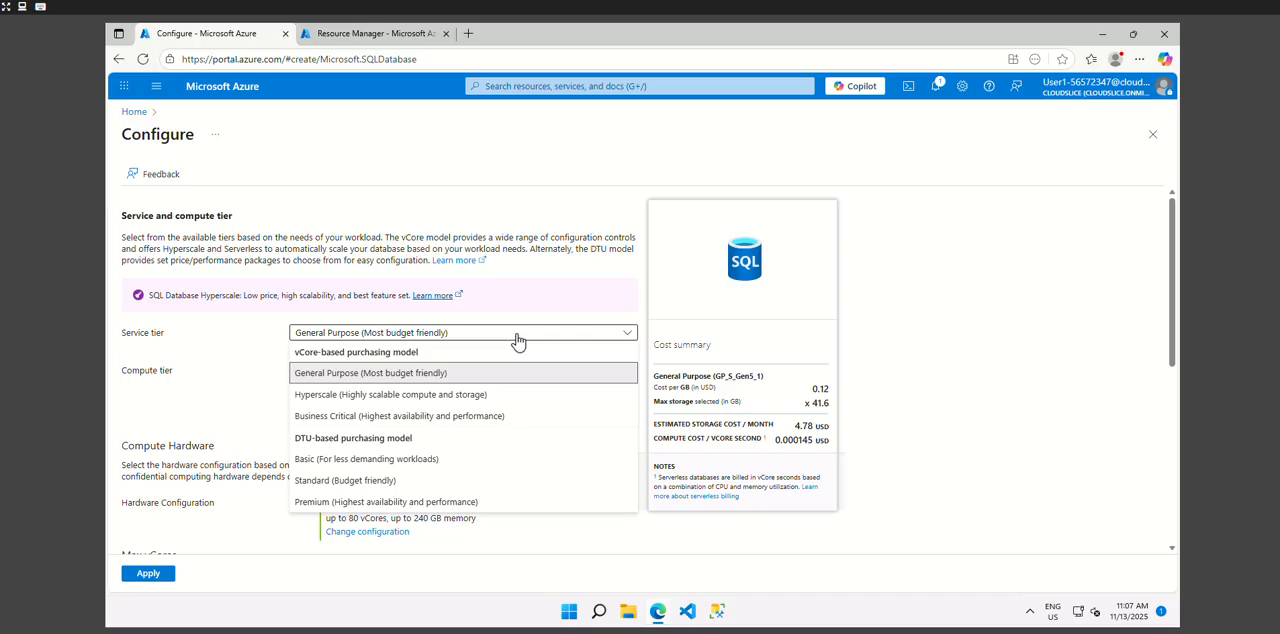
{"action": "left_click", "coordinate": [358, 462]}
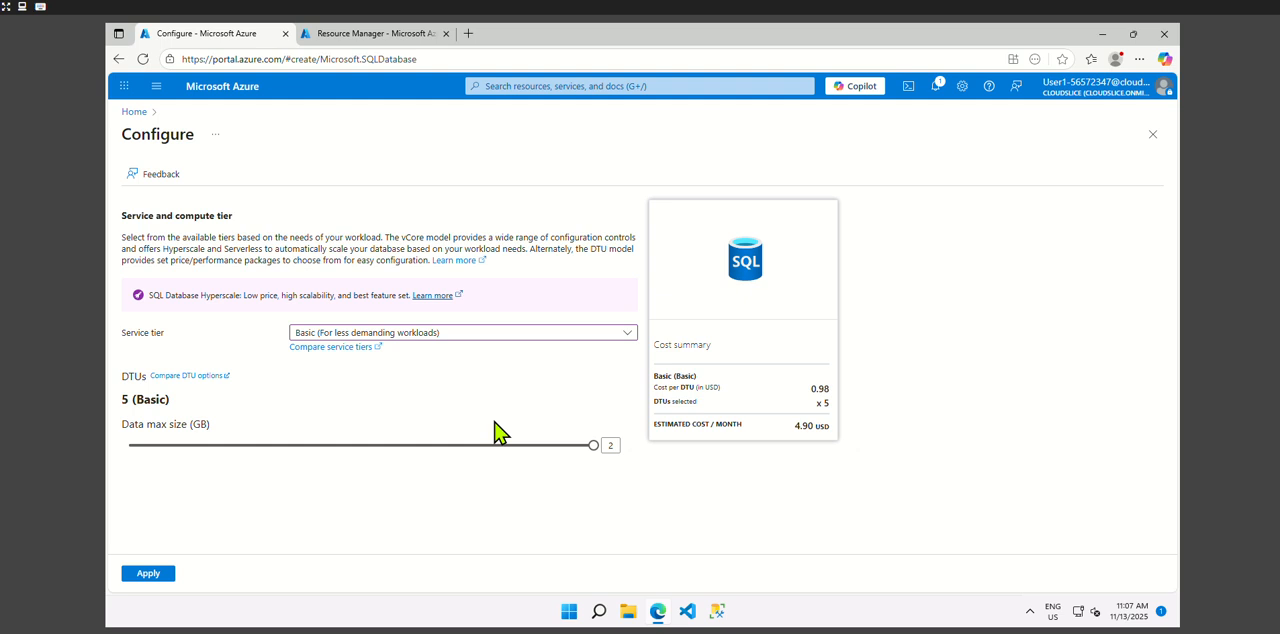
{"action": "left_click", "coordinate": [140, 573]}
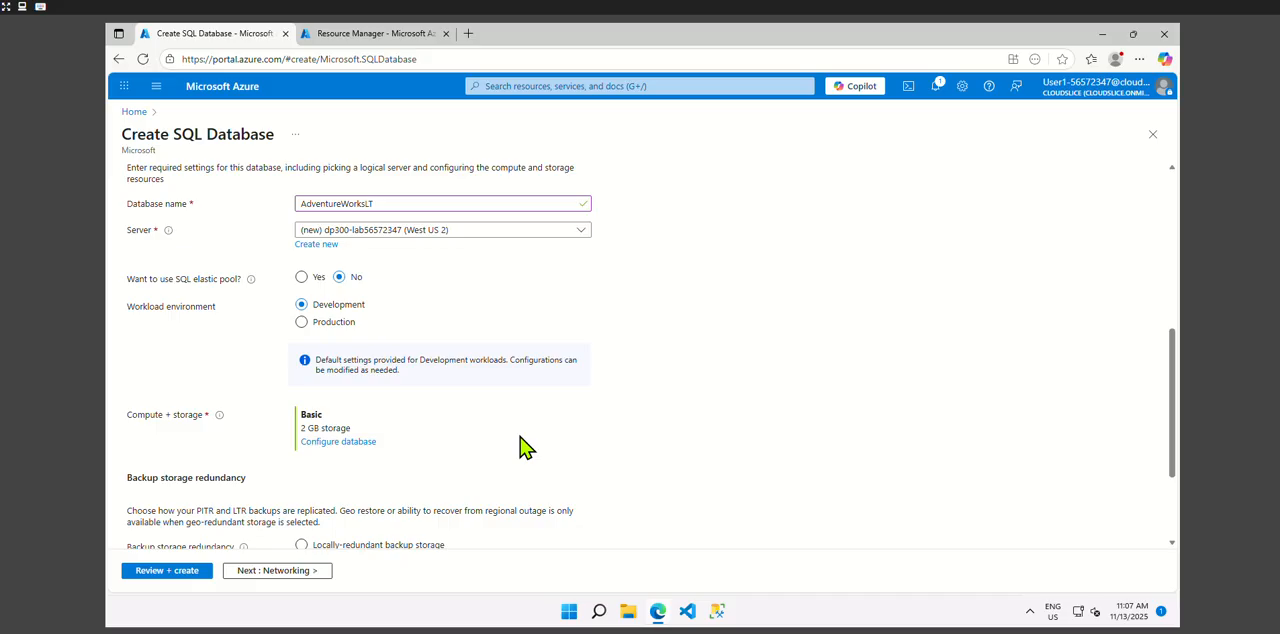
- Select locally-redundant backup storage for the database and continue to the networking settings
{"action": "scroll", "coordinate": [525, 447], "scroll_direction": "down", "scroll_amount": 2}
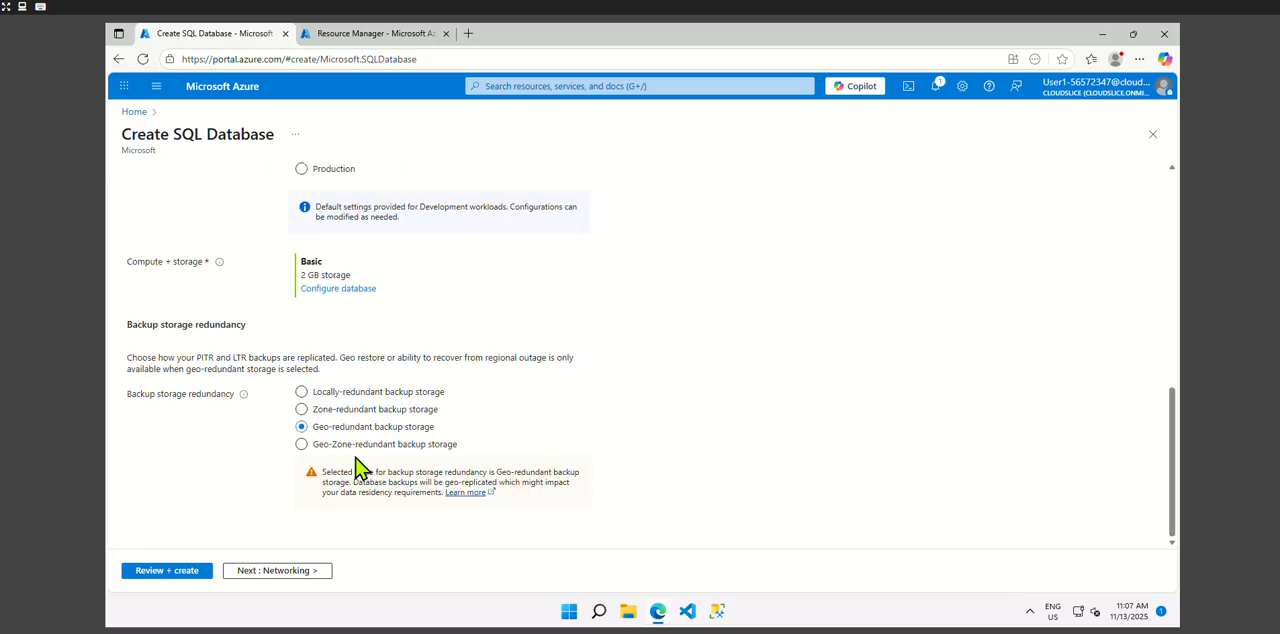
{"action": "left_click", "coordinate": [352, 393]}
{"action": "left_click", "coordinate": [276, 576]}
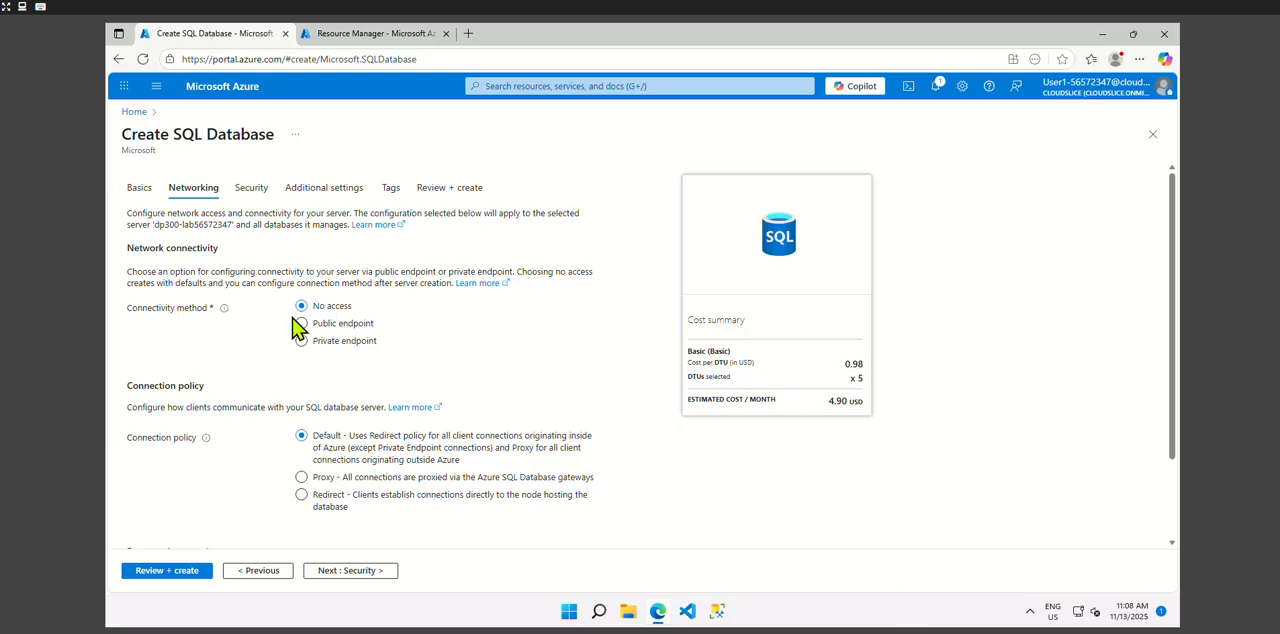
- Set the connectivity method to Private endpoint and start a new private endpoint named DP_300-SQL-Endpoint
{"action": "left_click", "coordinate": [323, 347]}
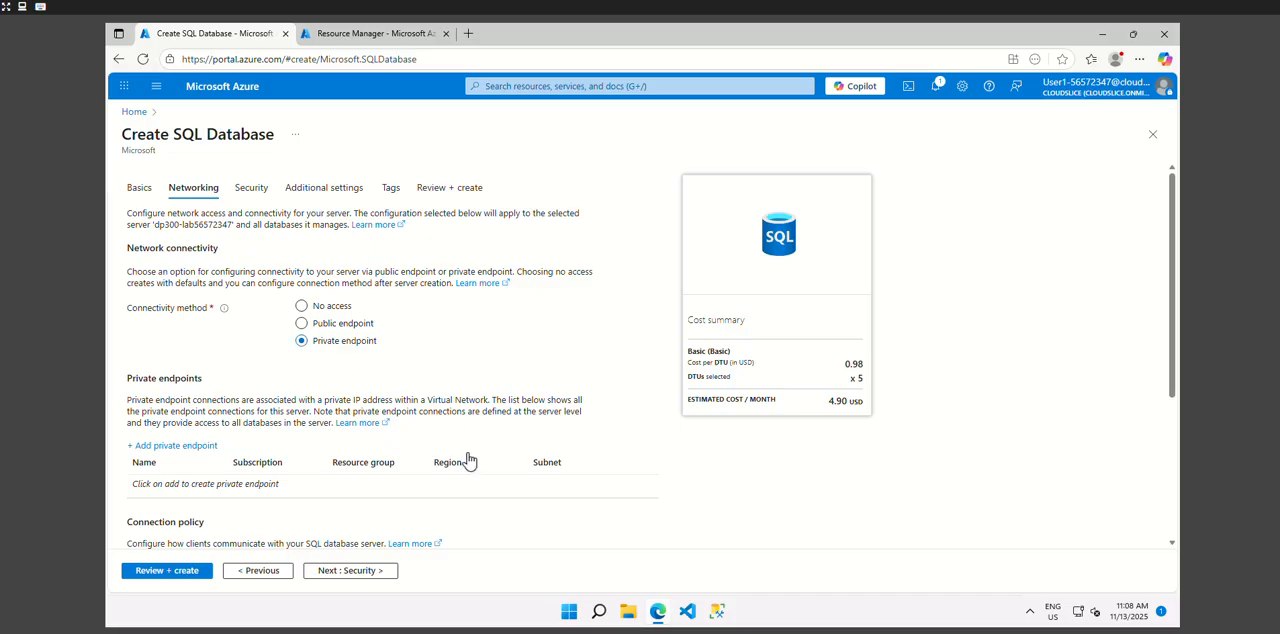
{"action": "scroll", "coordinate": [468, 460], "scroll_direction": "down", "scroll_amount": 2}
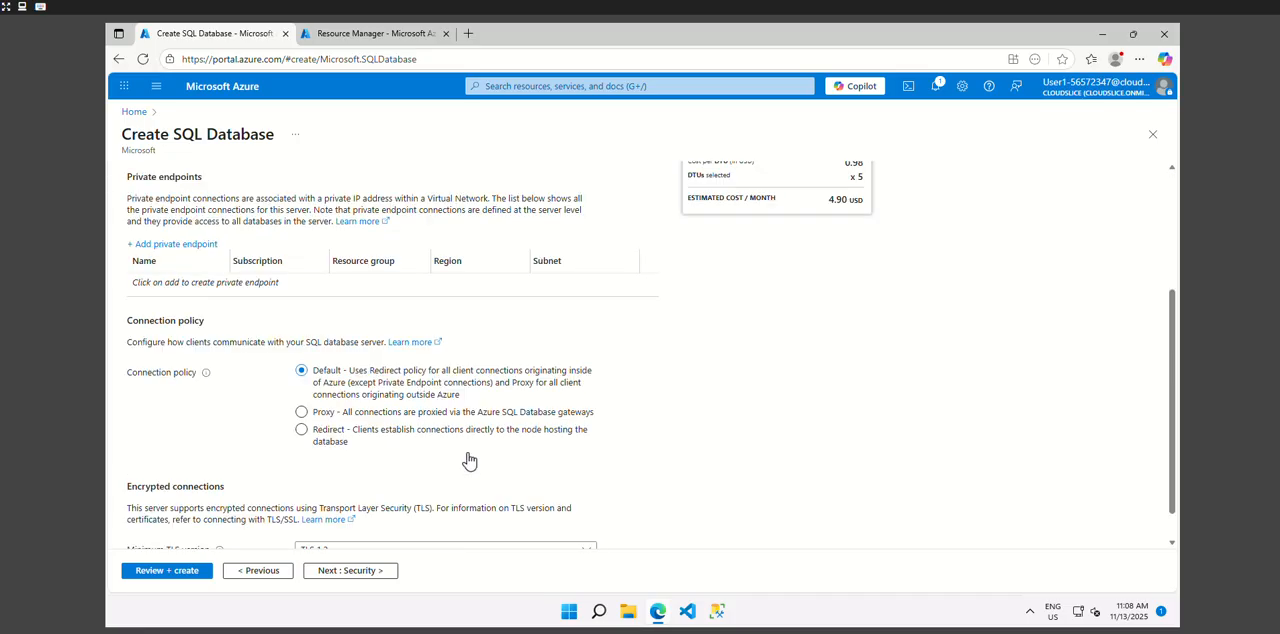
{"action": "left_click", "coordinate": [161, 247]}
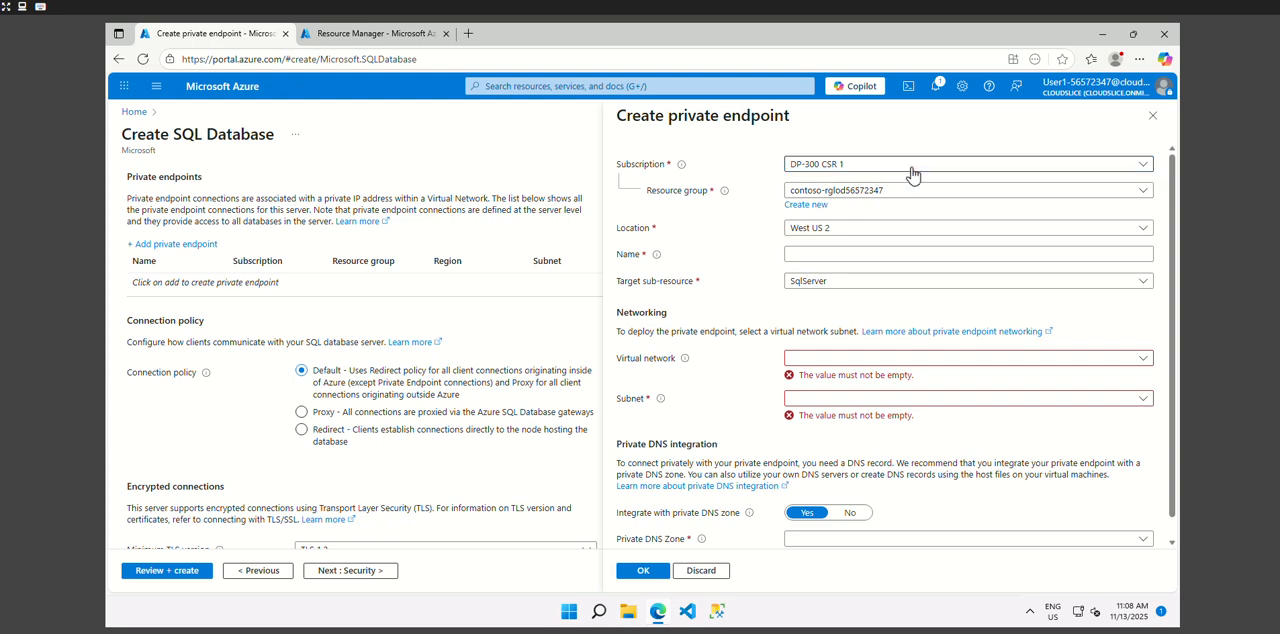
{"action": "left_click", "coordinate": [822, 252]}
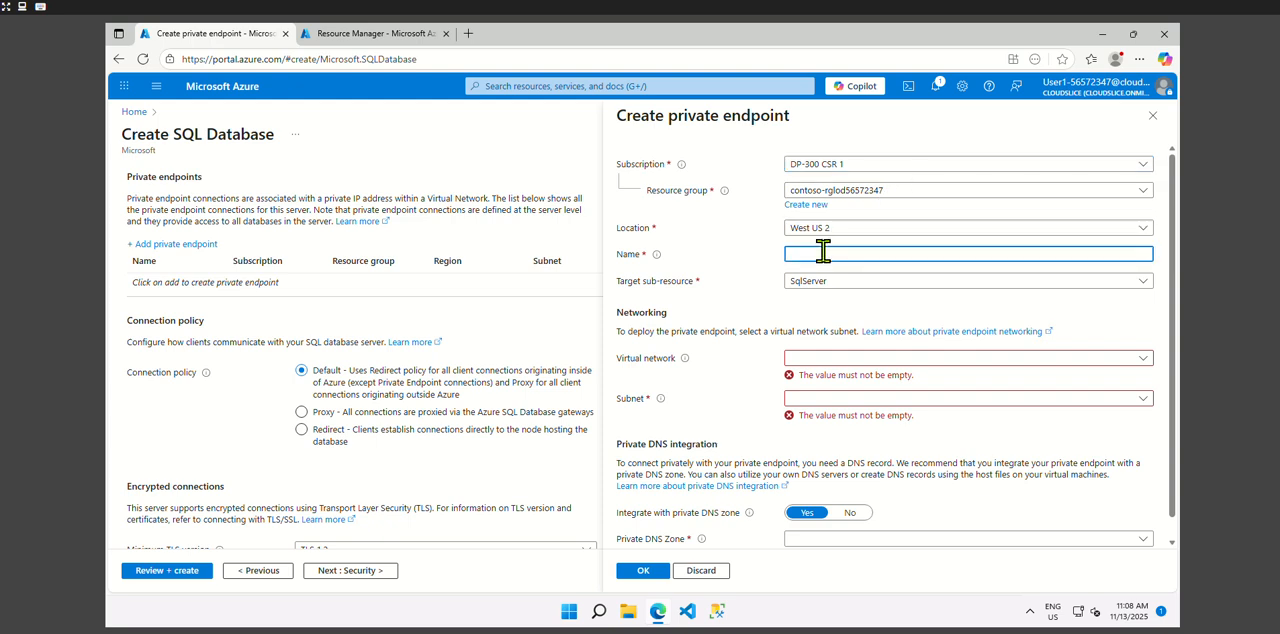
{"action": "type", "text": "DP_300_SQL-Endpoint"}
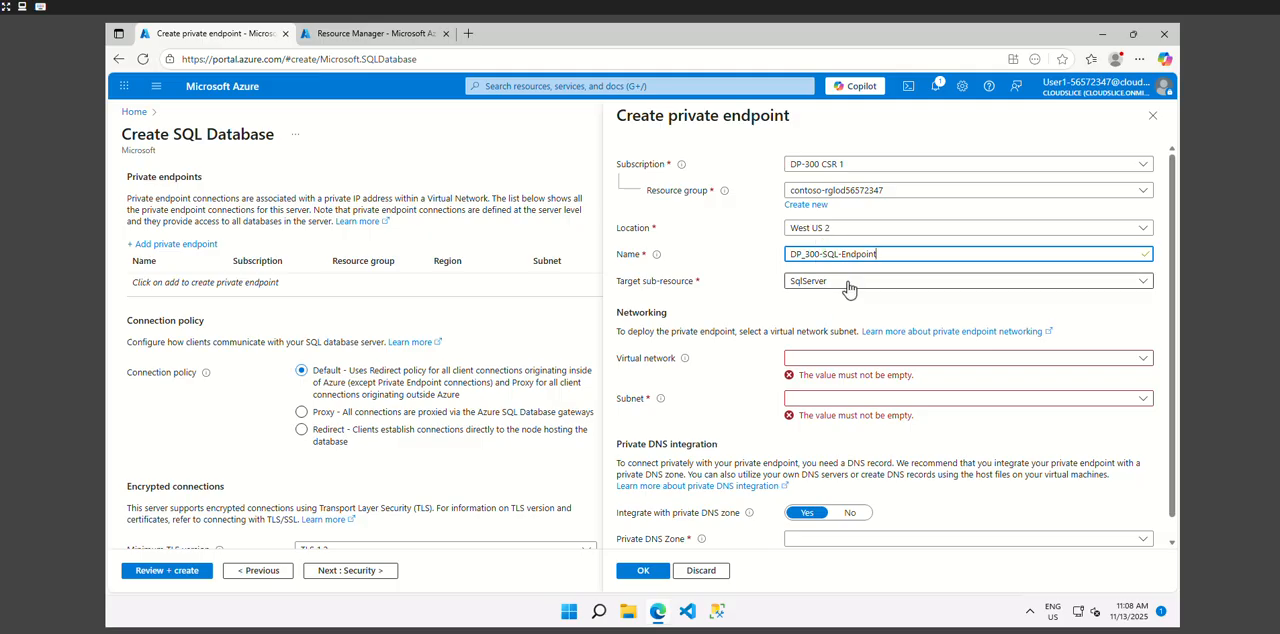
- Place the private endpoint in the default subnet of the lab02-vnet virtual network and create it
{"action": "left_click", "coordinate": [819, 359]}
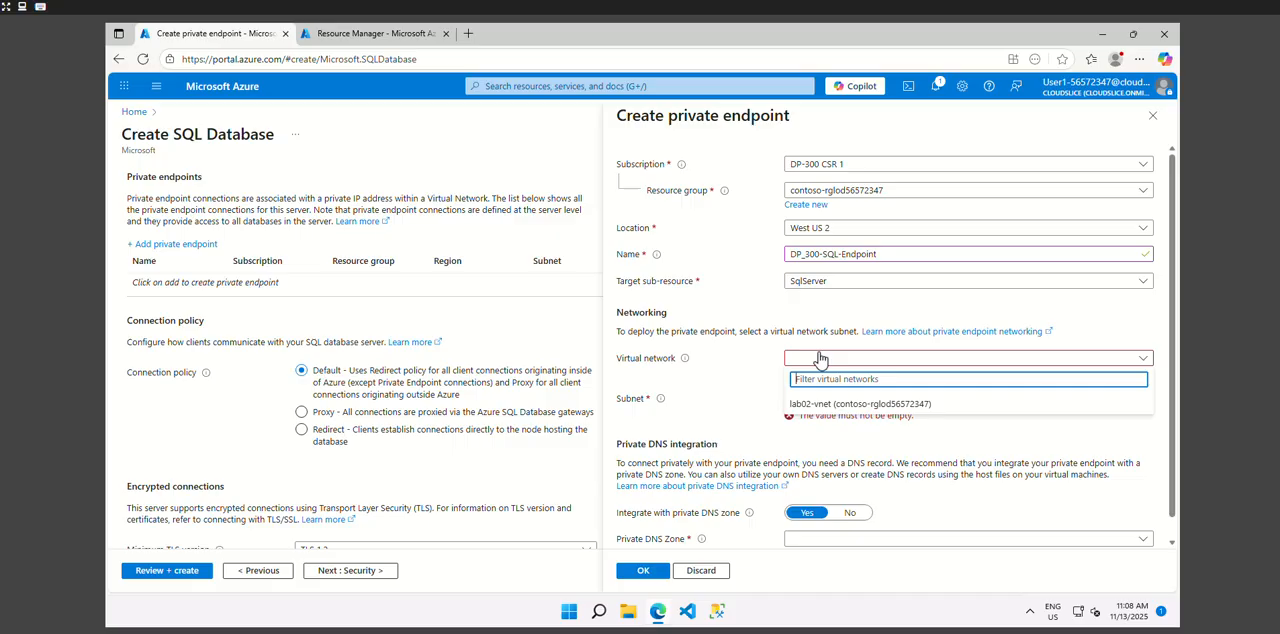
{"action": "left_click", "coordinate": [848, 405]}
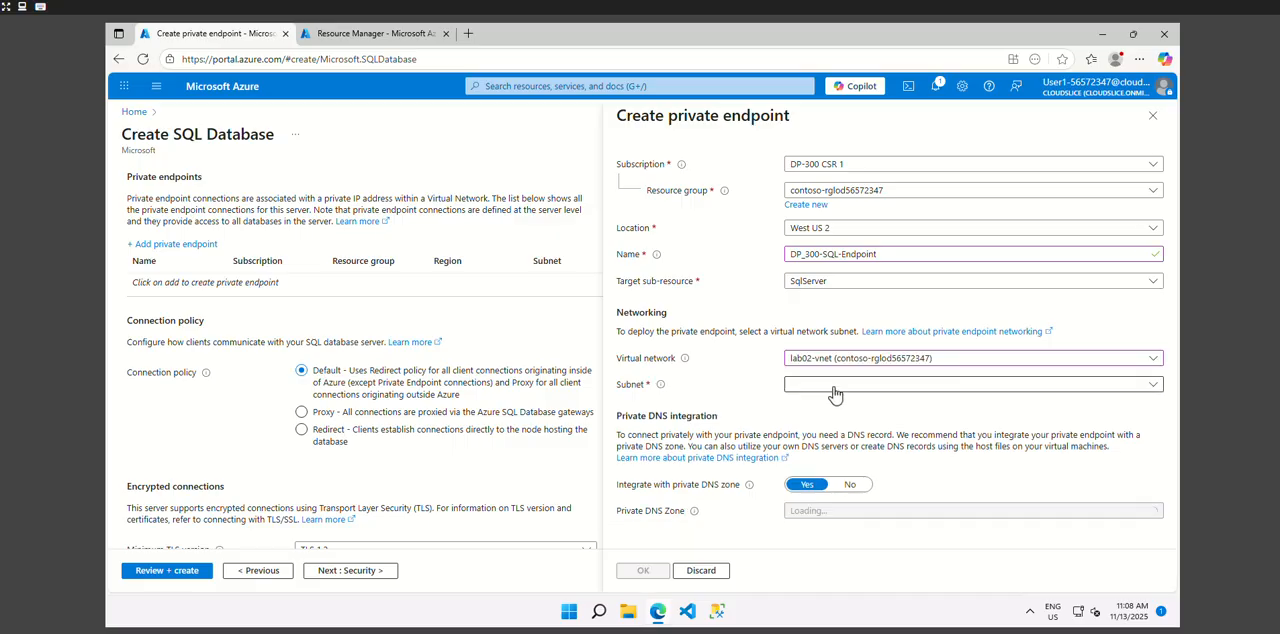
{"action": "left_click", "coordinate": [835, 388]}
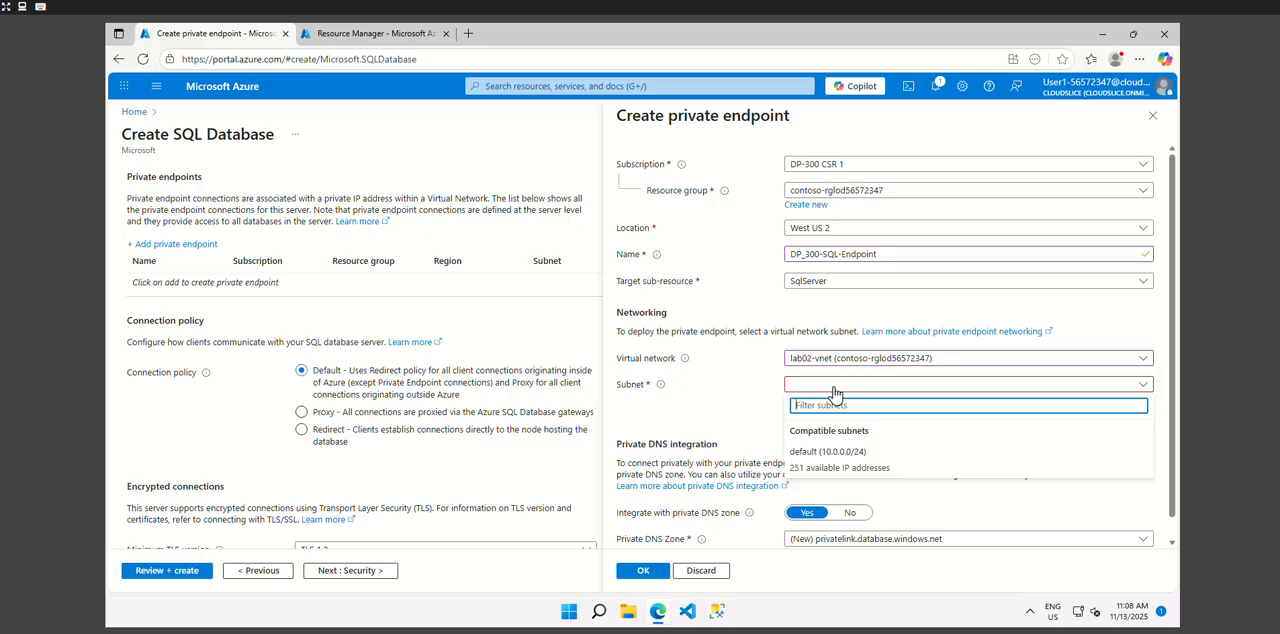
{"action": "left_click", "coordinate": [805, 455]}
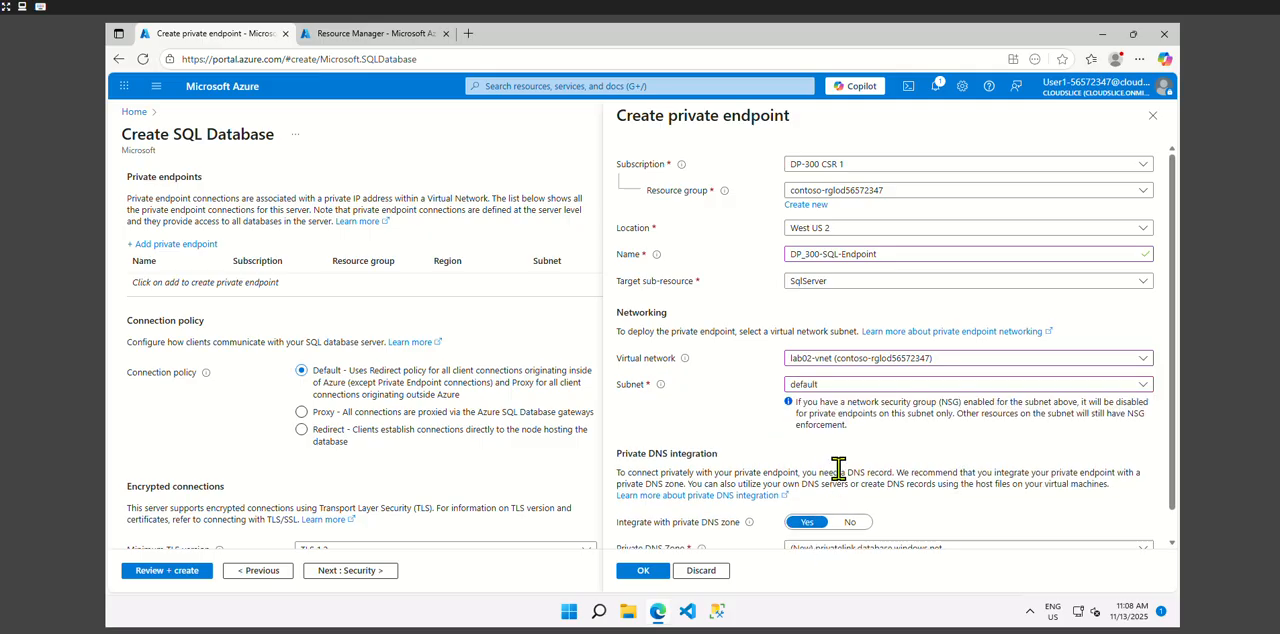
{"action": "scroll", "coordinate": [873, 474], "scroll_direction": "down", "scroll_amount": 1}
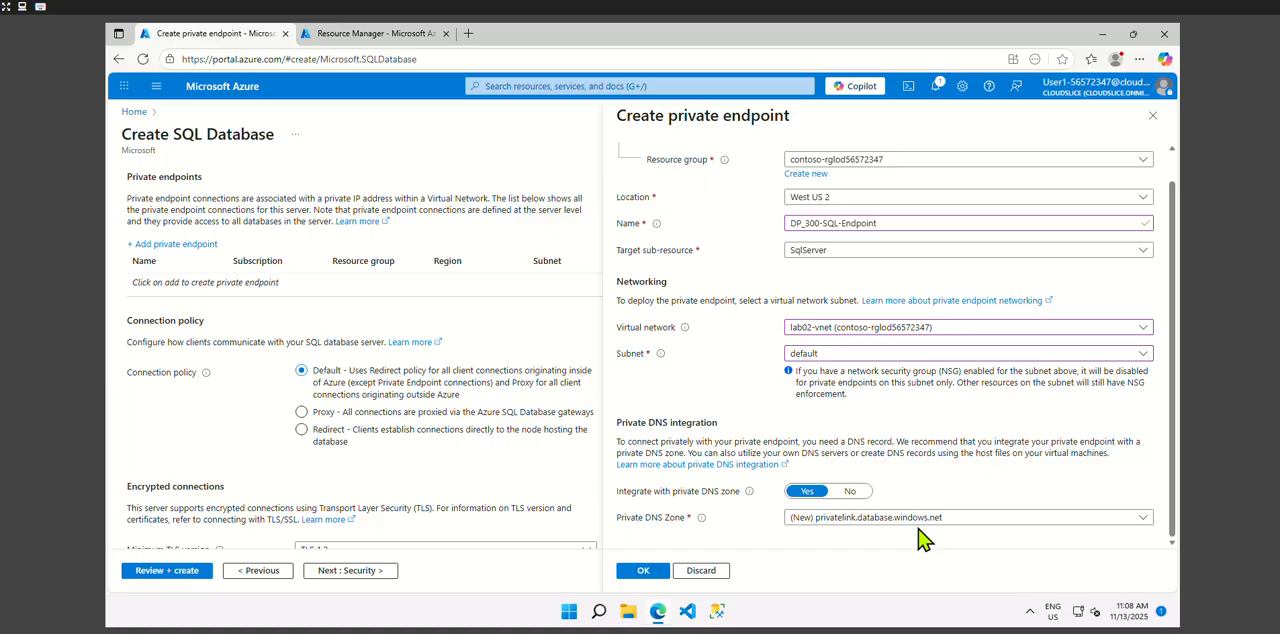
{"action": "left_click", "coordinate": [645, 571]}
- Use the Sample data source for the new database and proceed to the final review of the configuration
{"action": "scroll", "coordinate": [456, 506], "scroll_direction": "down", "scroll_amount": 1}
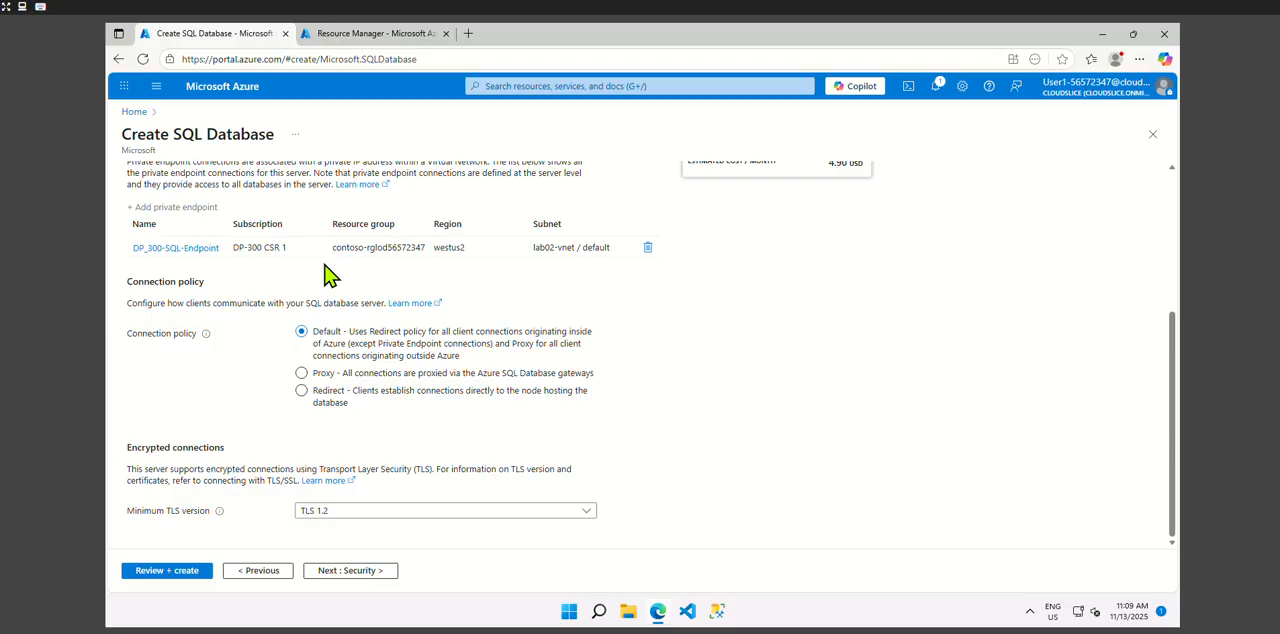
{"action": "left_click", "coordinate": [336, 573]}
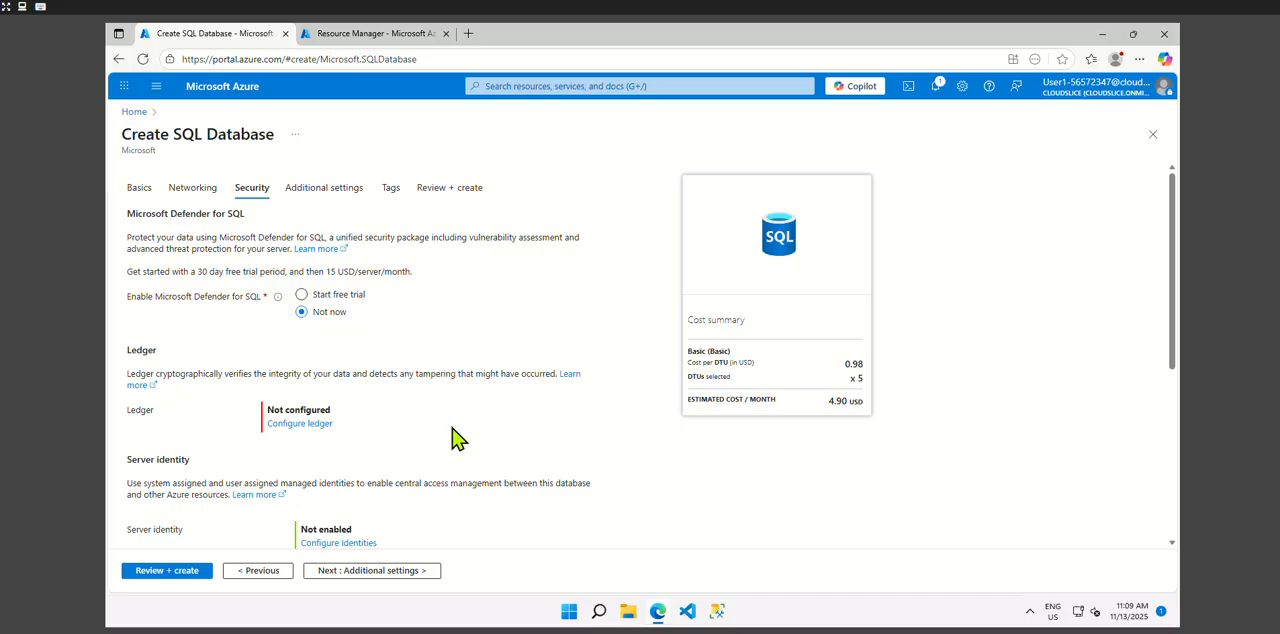
{"action": "left_click", "coordinate": [310, 197]}
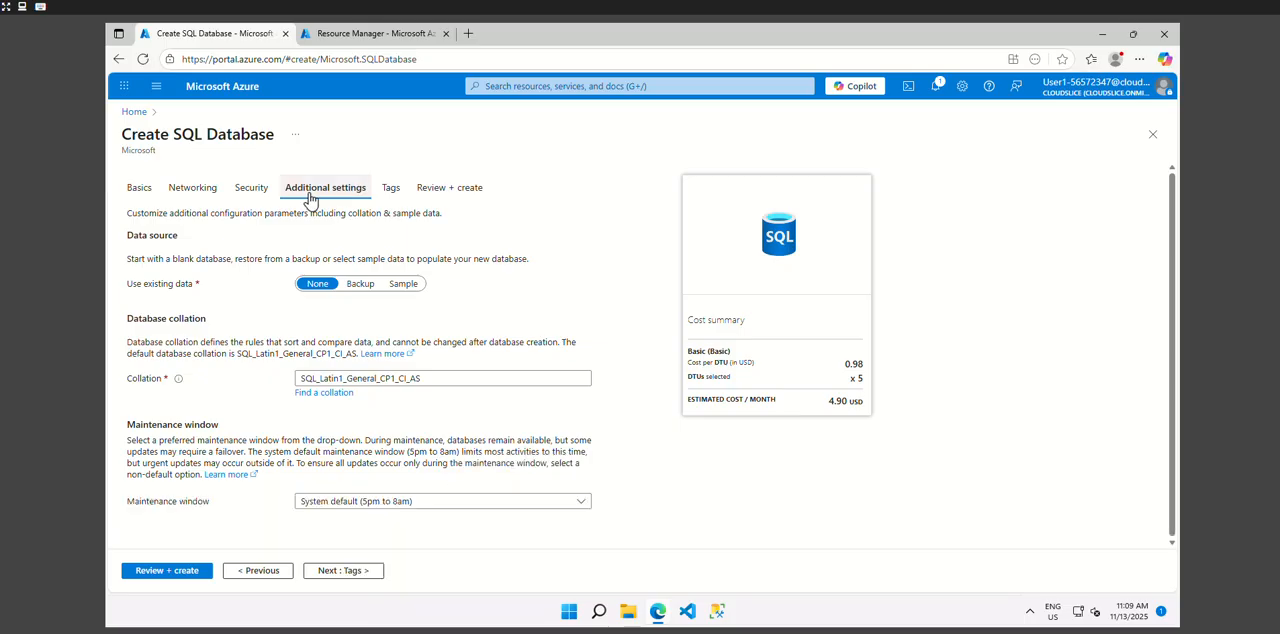
{"action": "left_click", "coordinate": [403, 286]}
{"action": "left_click", "coordinate": [161, 456]}
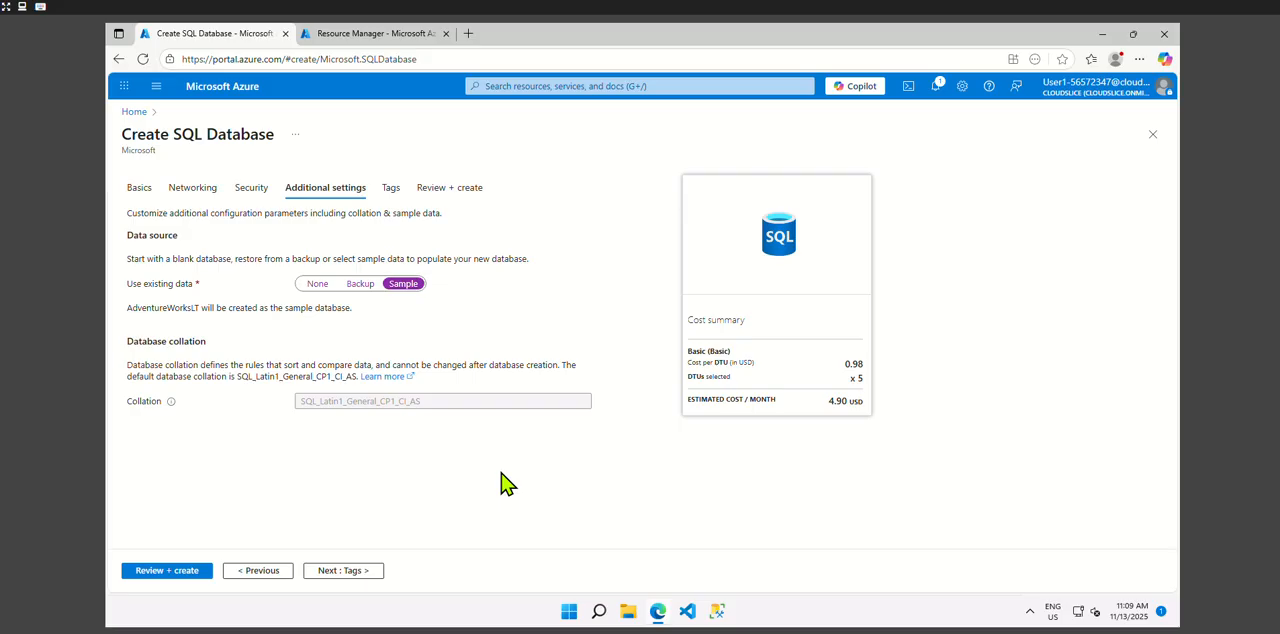
{"action": "left_click", "coordinate": [170, 572]}
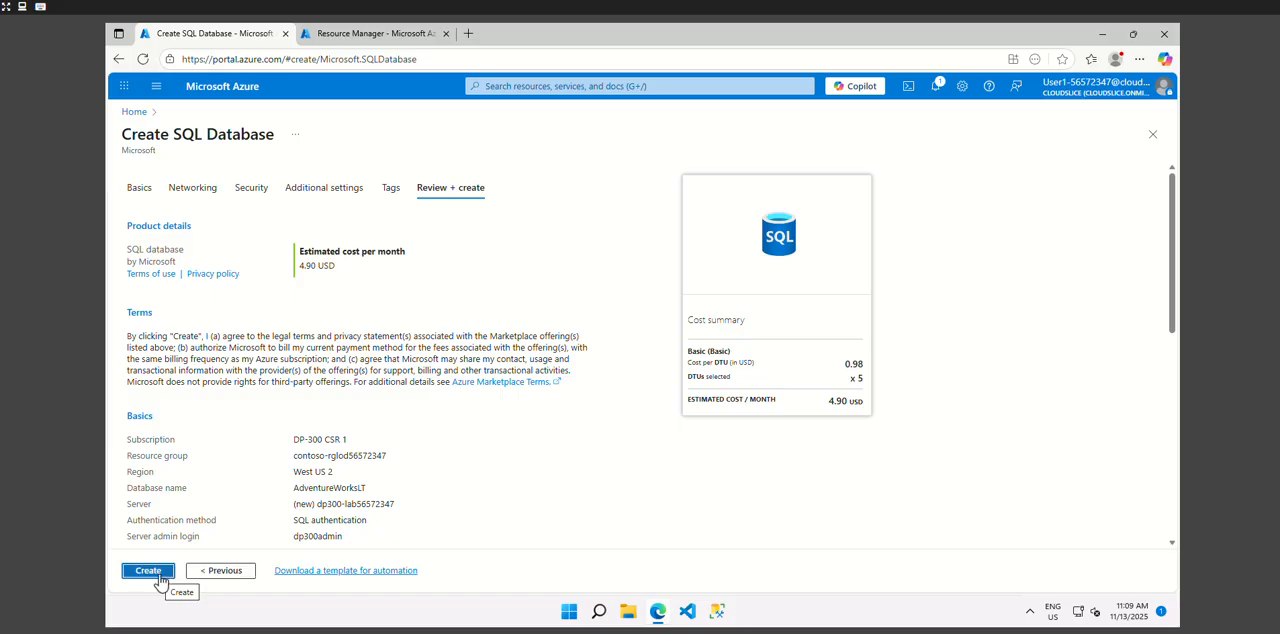
- Create the SQL database and open the deployed AdventureWorksLT resource with all its settings groups expanded
{"action": "left_click", "coordinate": [158, 576]}
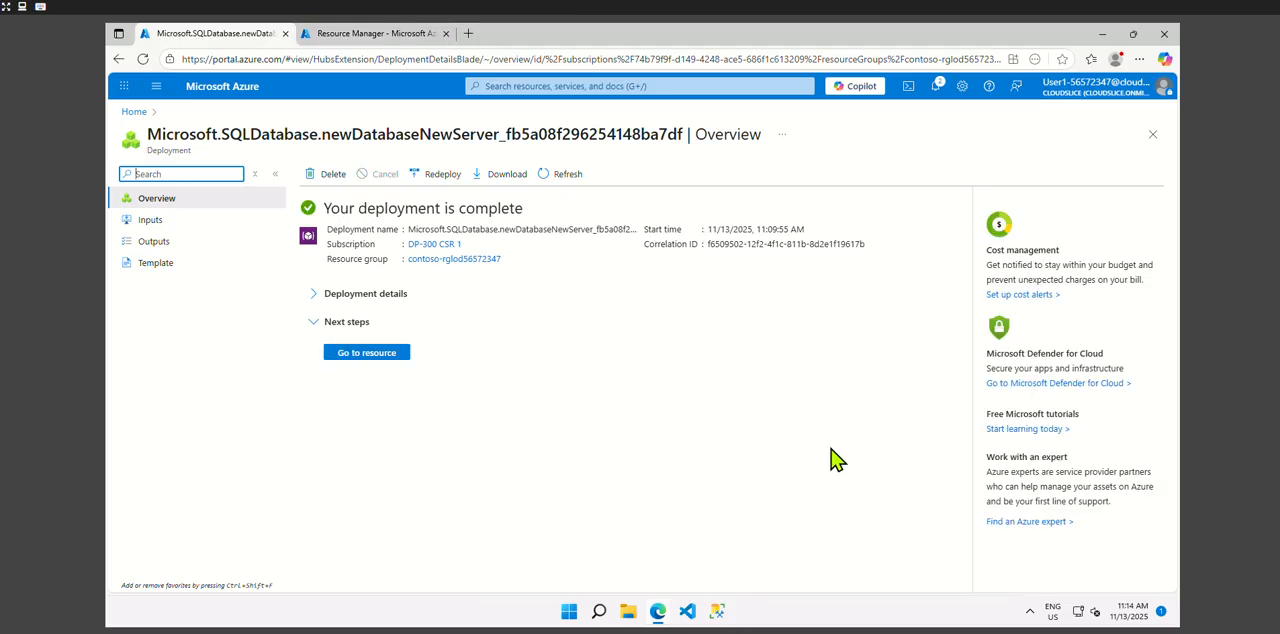
{"action": "left_click", "coordinate": [378, 362]}
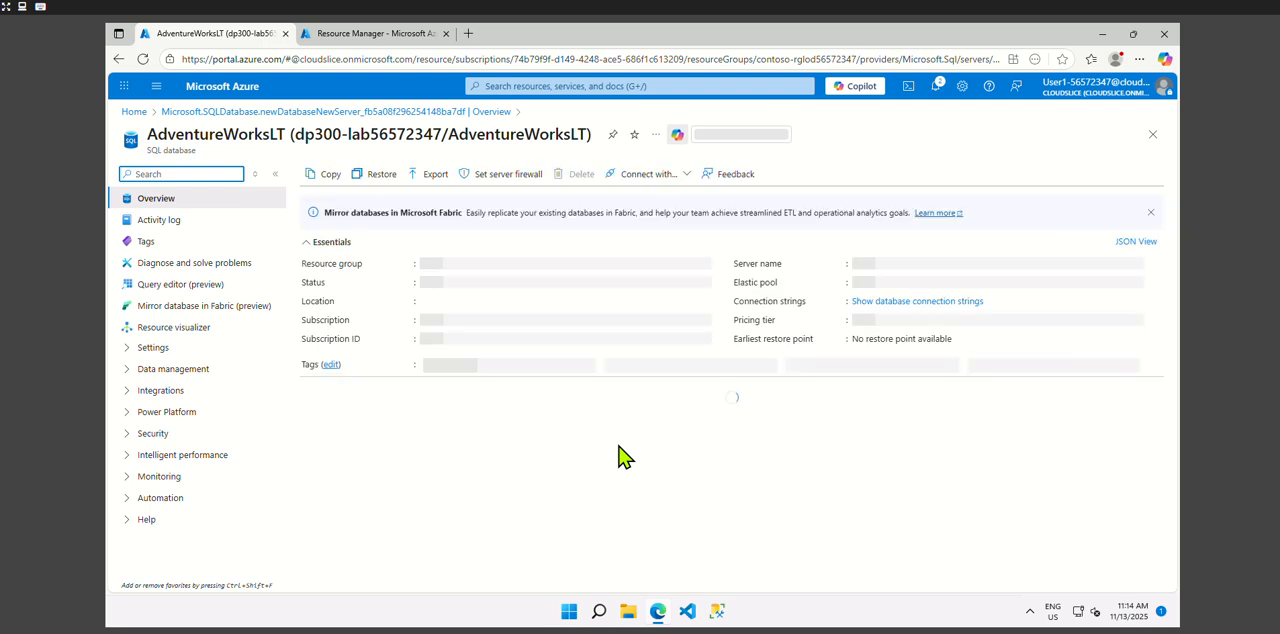
{"action": "left_click", "coordinate": [256, 175]}
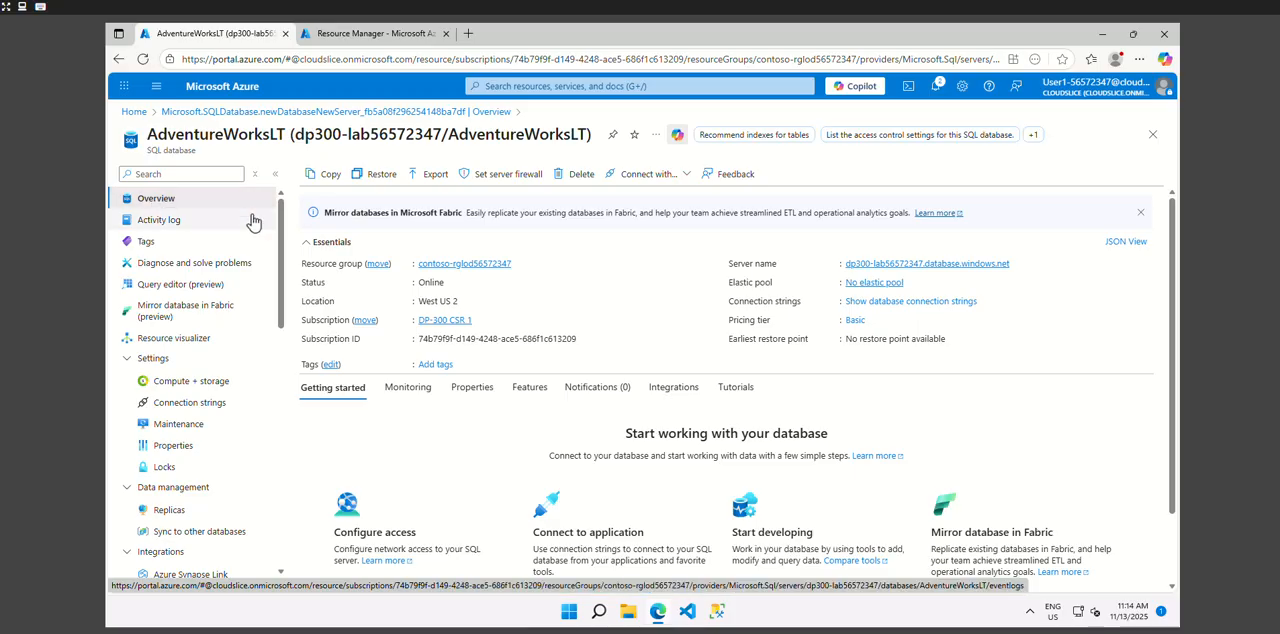
- Open the networking settings of the SQL server that hosts the AdventureWorksLT database
{"action": "left_click", "coordinate": [950, 265]}
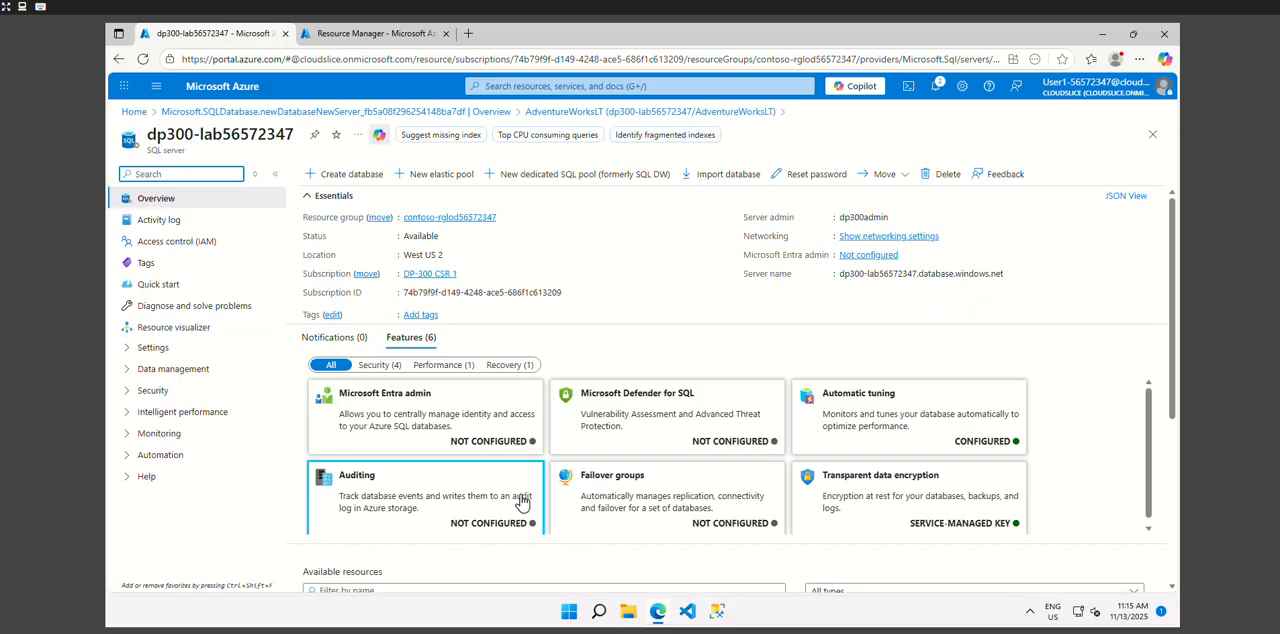
{"action": "left_click", "coordinate": [254, 180]}
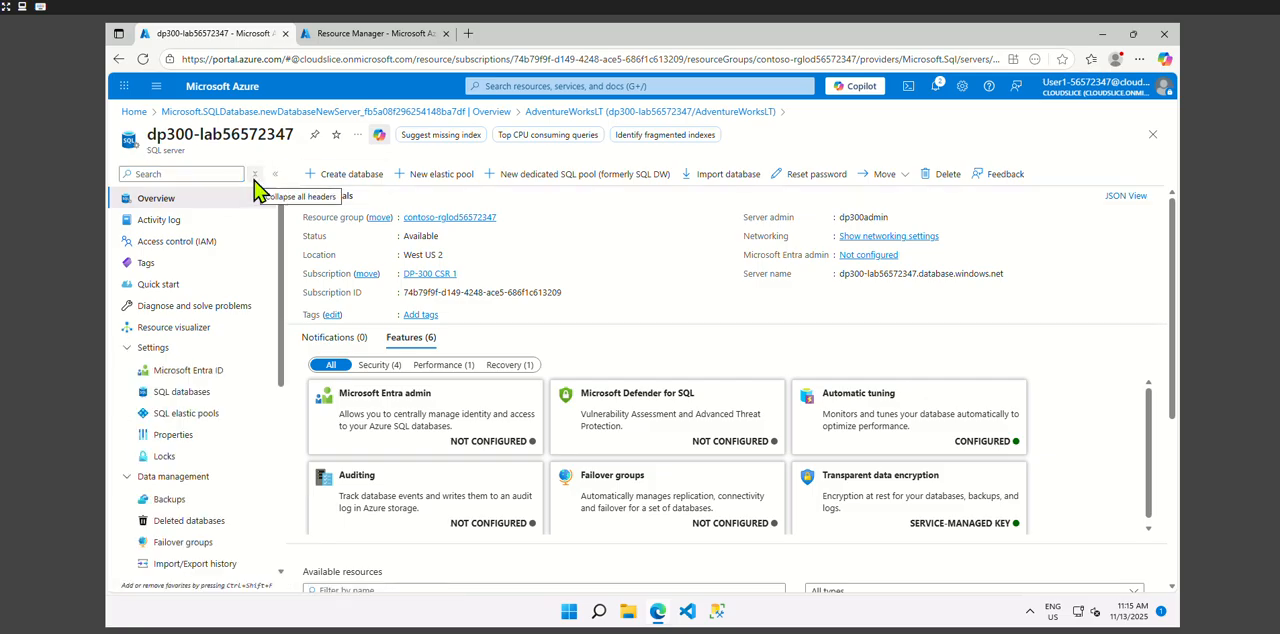
{"action": "scroll", "coordinate": [210, 440], "scroll_direction": "down", "scroll_amount": 3}
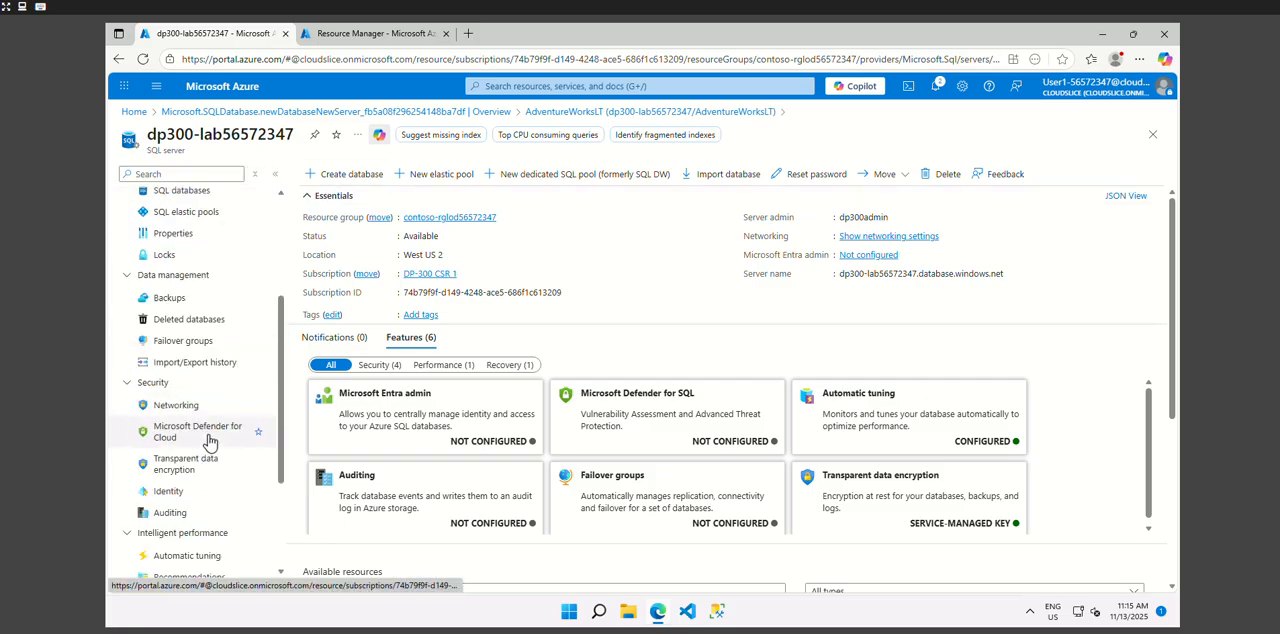
{"action": "left_click", "coordinate": [192, 406]}
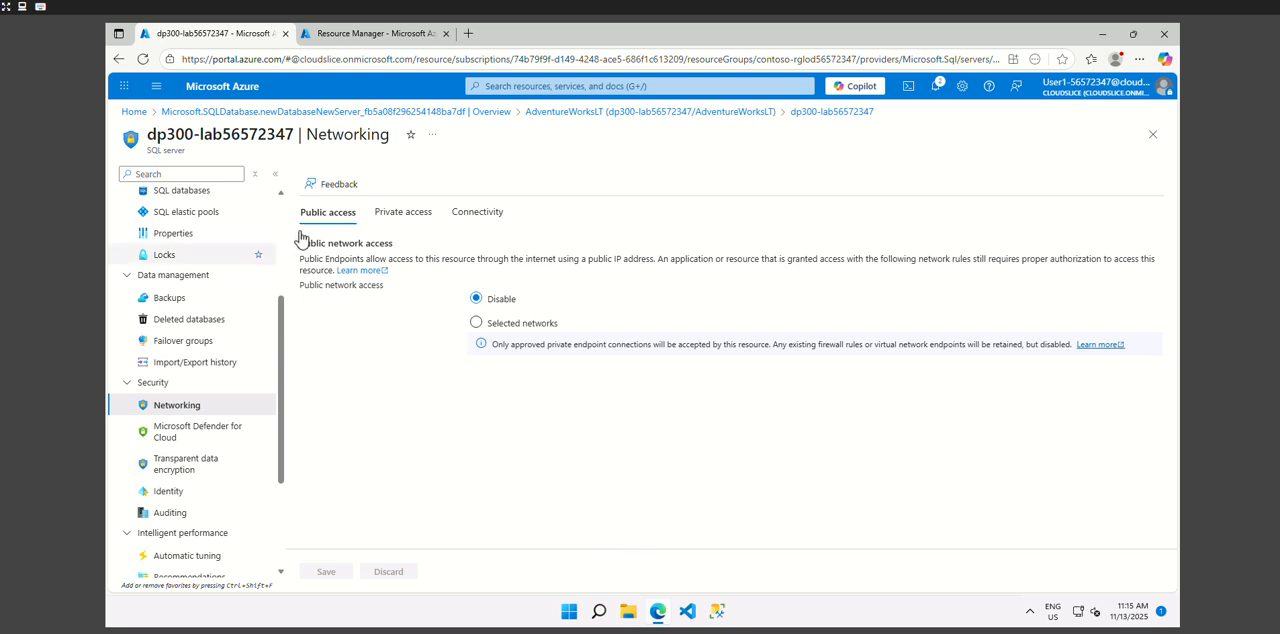
- Set public network access to Selected networks, add a firewall rule for the client IPv4 address, and save
{"action": "left_click", "coordinate": [476, 322]}
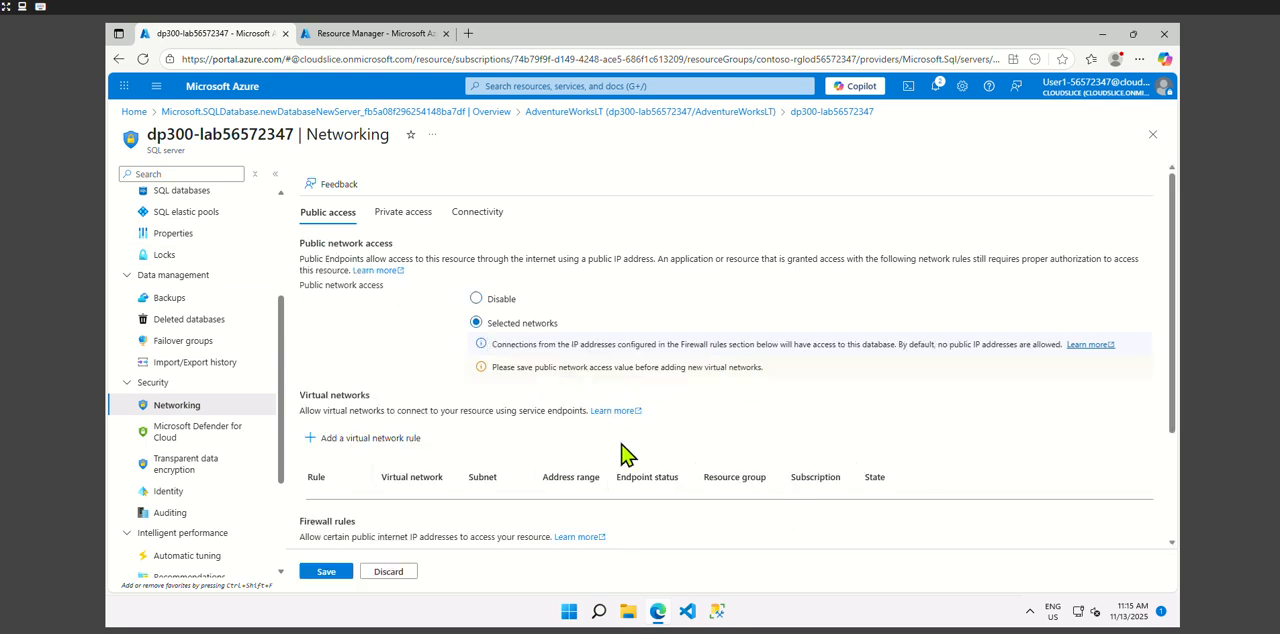
{"action": "scroll", "coordinate": [625, 455], "scroll_direction": "down", "scroll_amount": 3}
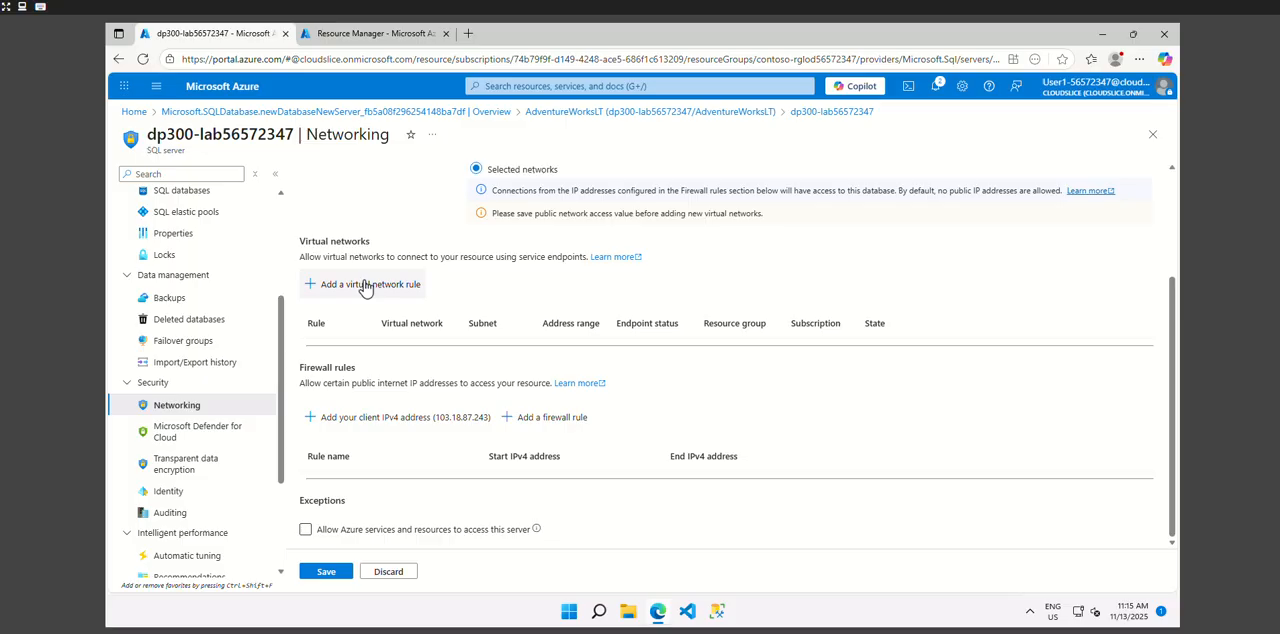
{"action": "left_click", "coordinate": [373, 418]}
{"action": "scroll", "coordinate": [706, 557], "scroll_direction": "down", "scroll_amount": 1}
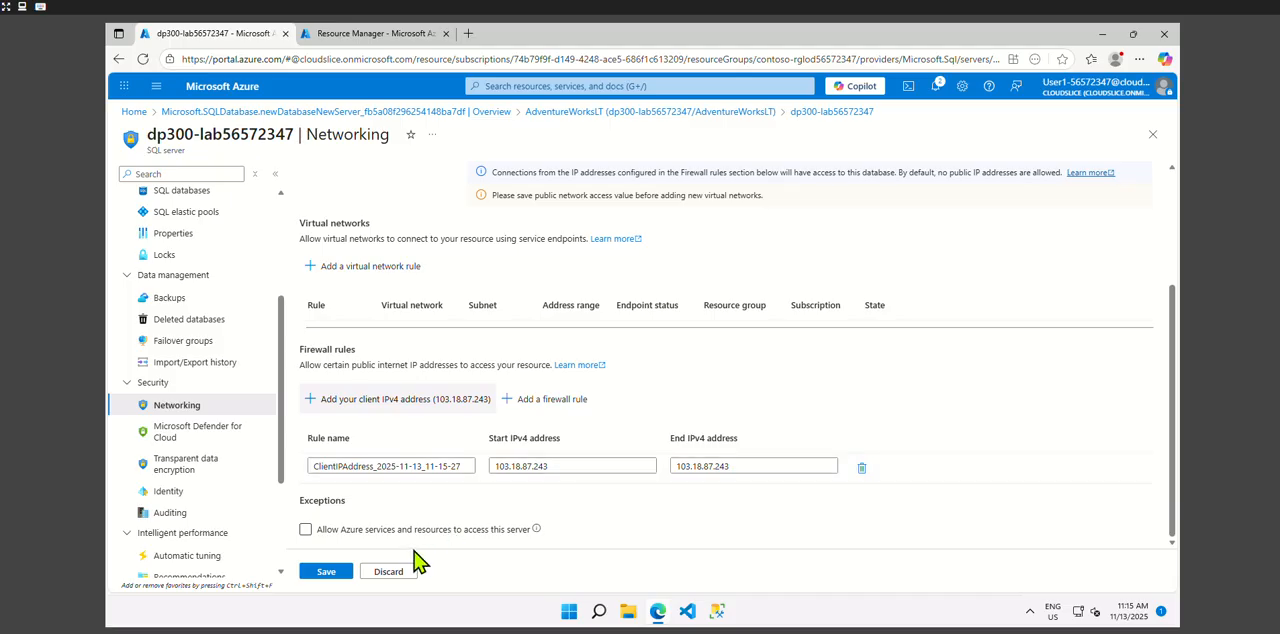
{"action": "left_click", "coordinate": [326, 572]}
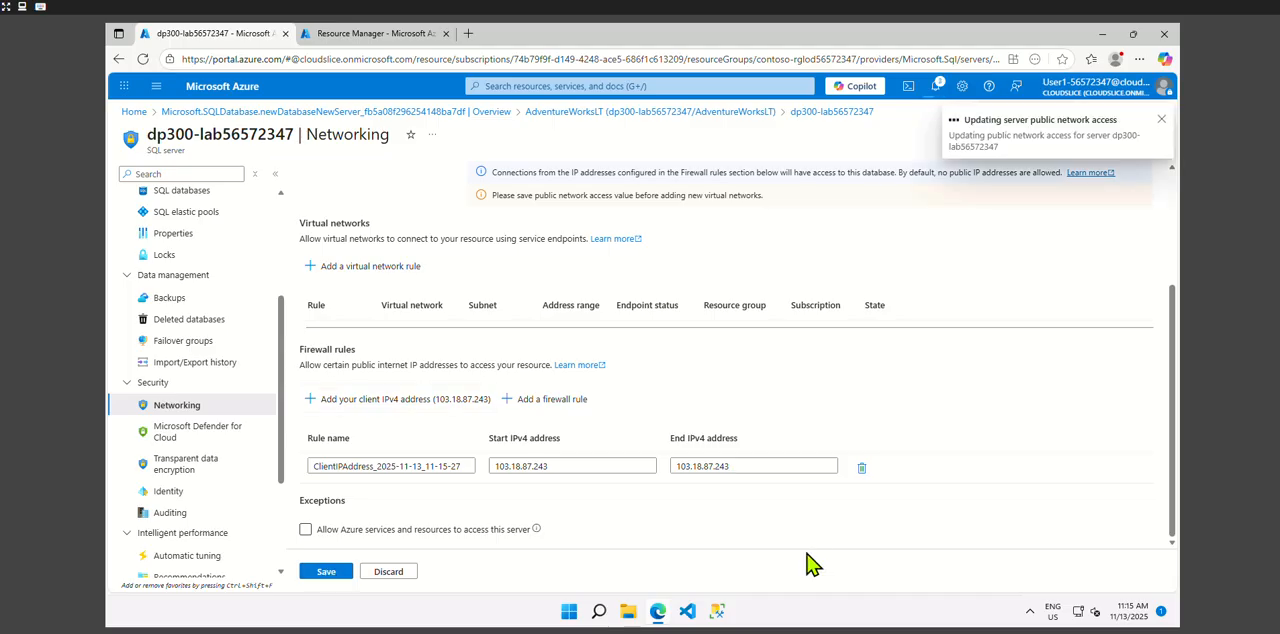
- Allow Azure services and resources to access this server and save the networking exception
{"action": "left_click", "coordinate": [306, 529]}
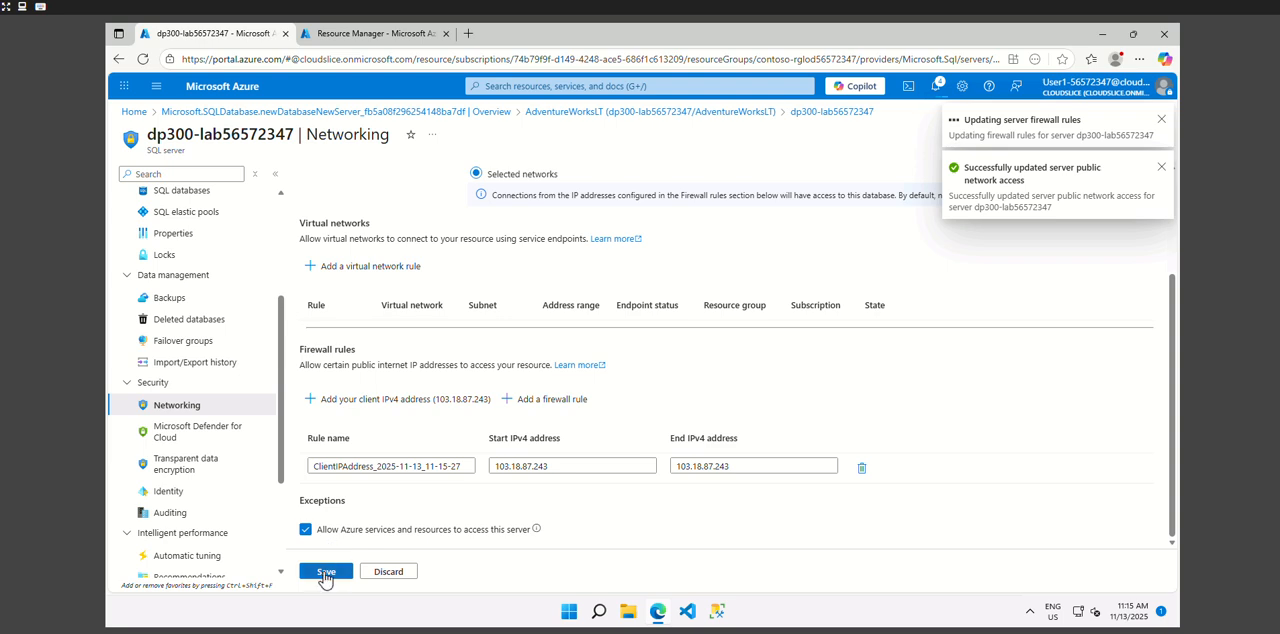
{"action": "left_click", "coordinate": [324, 574]}
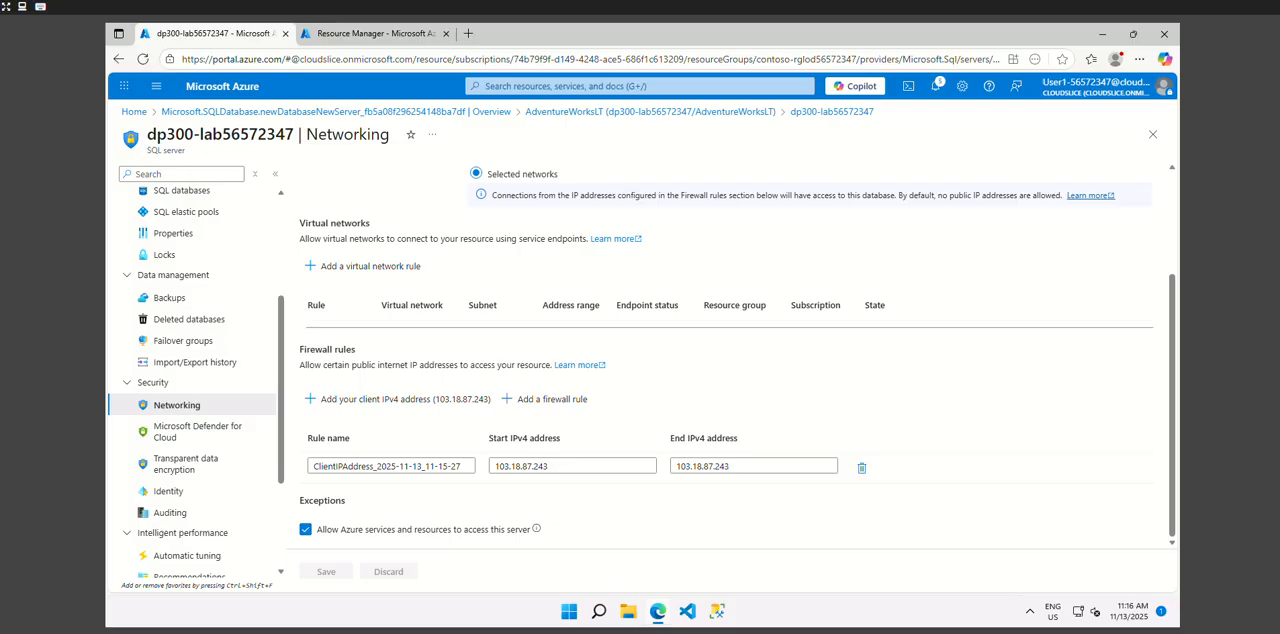
{"action": "scroll", "coordinate": [700, 350], "scroll_direction": "up", "scroll_amount": 2}
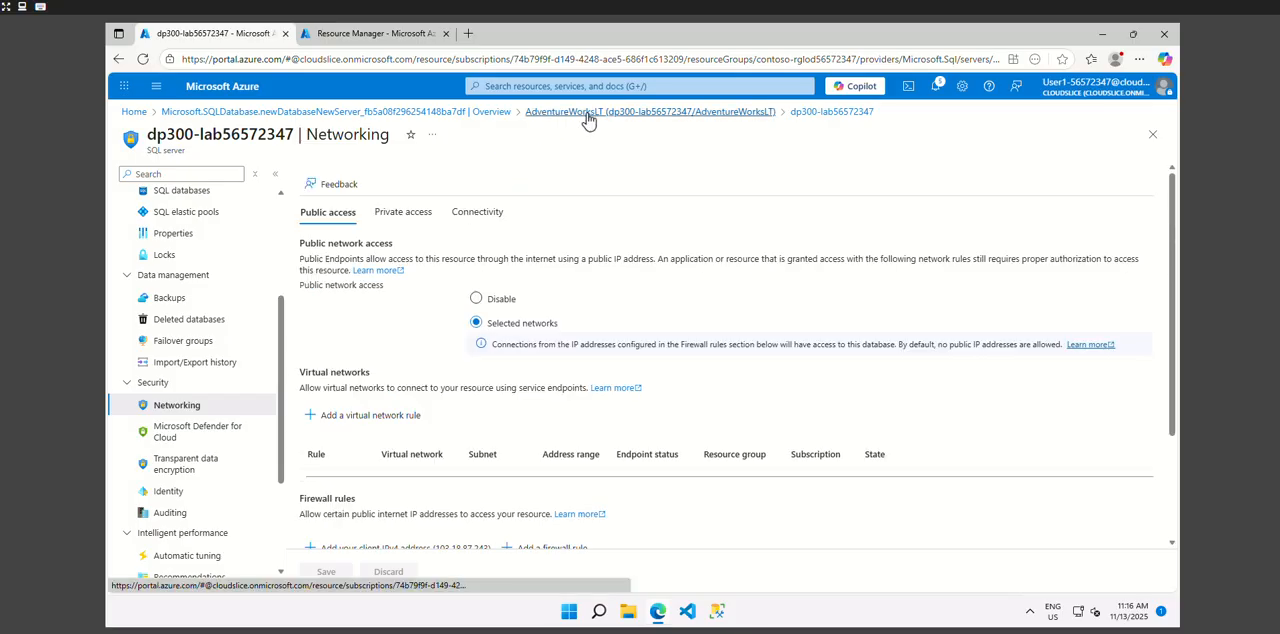
- Go back to the AdventureWorksLT database and copy its full server name to the clipboard
{"action": "left_click", "coordinate": [586, 86]}
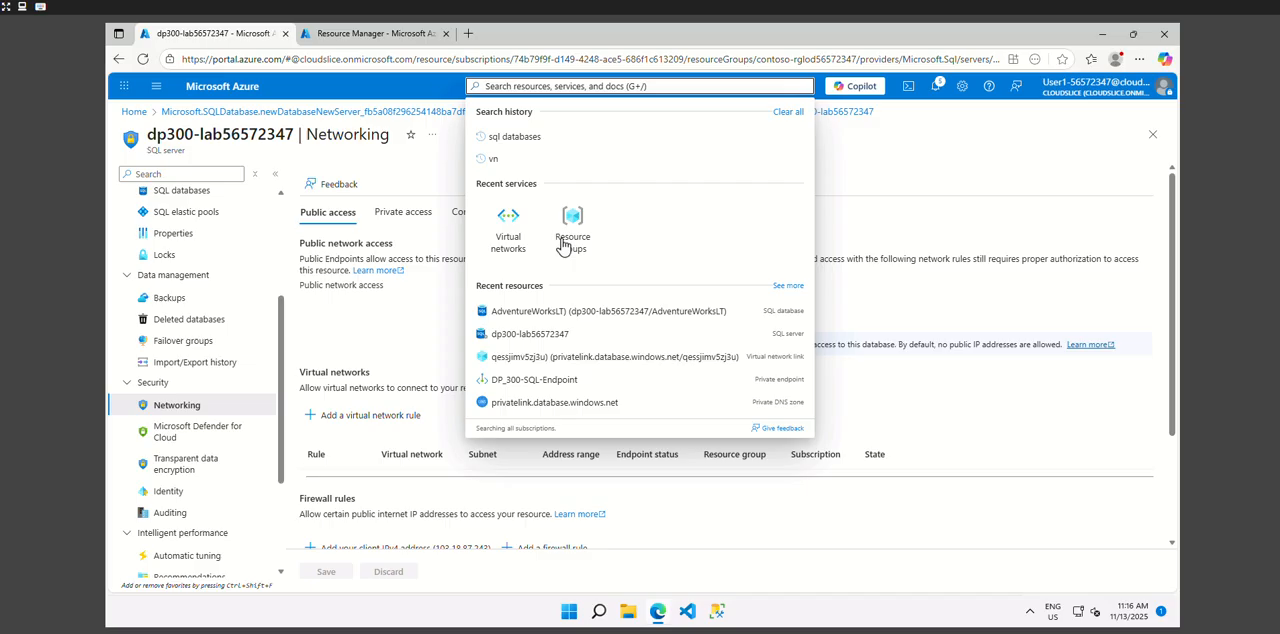
{"action": "left_click", "coordinate": [536, 316]}
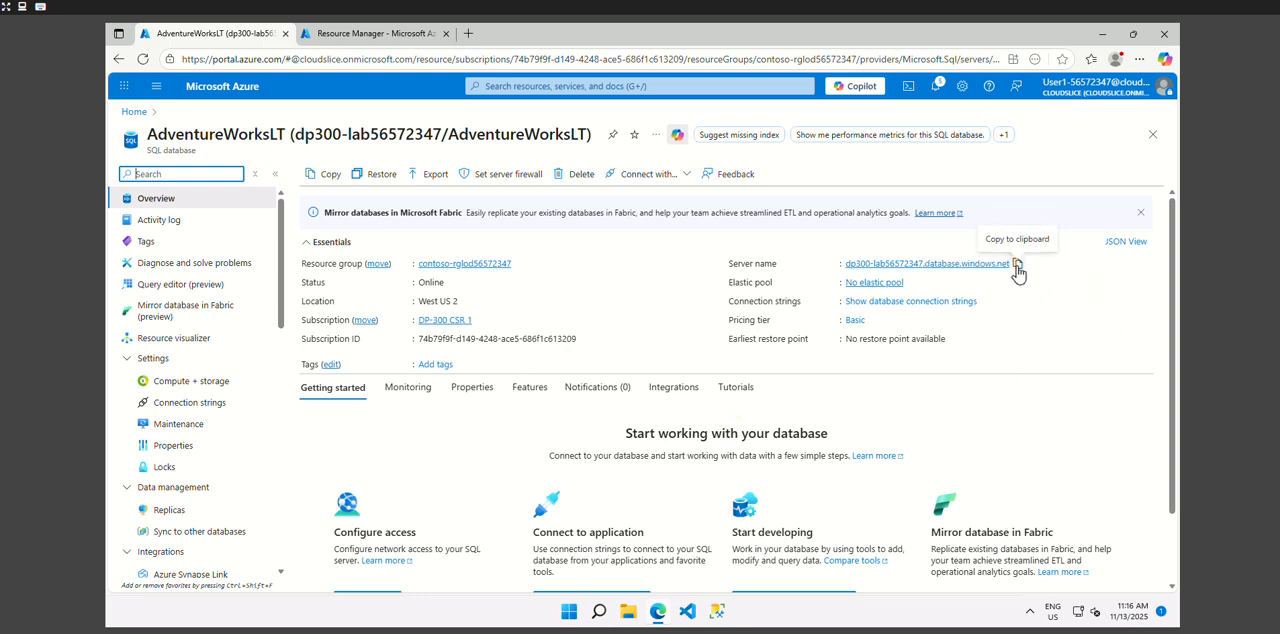
{"action": "left_click", "coordinate": [1016, 266]}
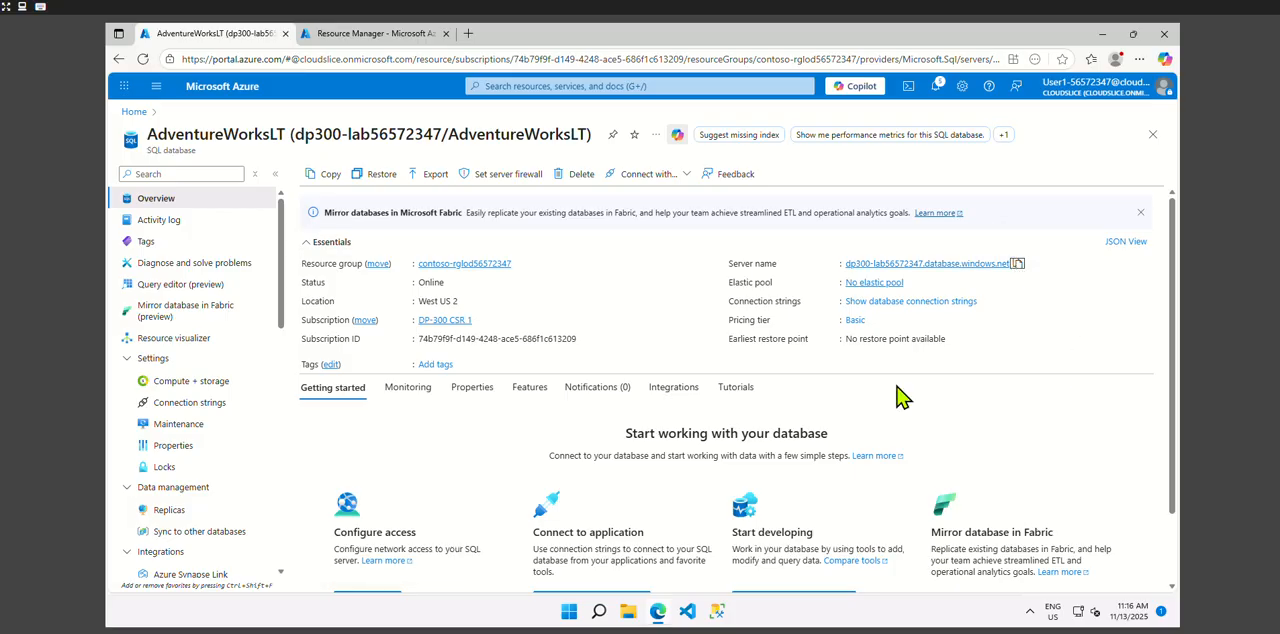
- Switch to SQL Server Management Studio, enter the copied server name for the connection, and choose SQL Server Authentication
{"action": "left_click", "coordinate": [717, 611]}
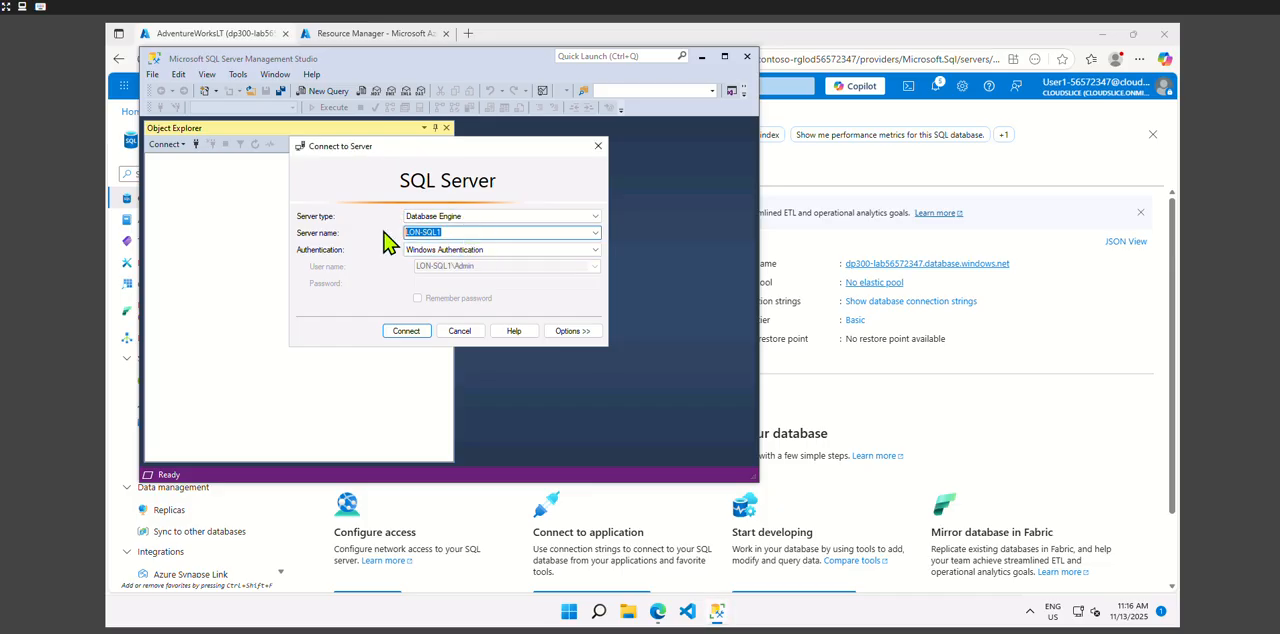
{"action": "key", "text": "ctrl+v"}
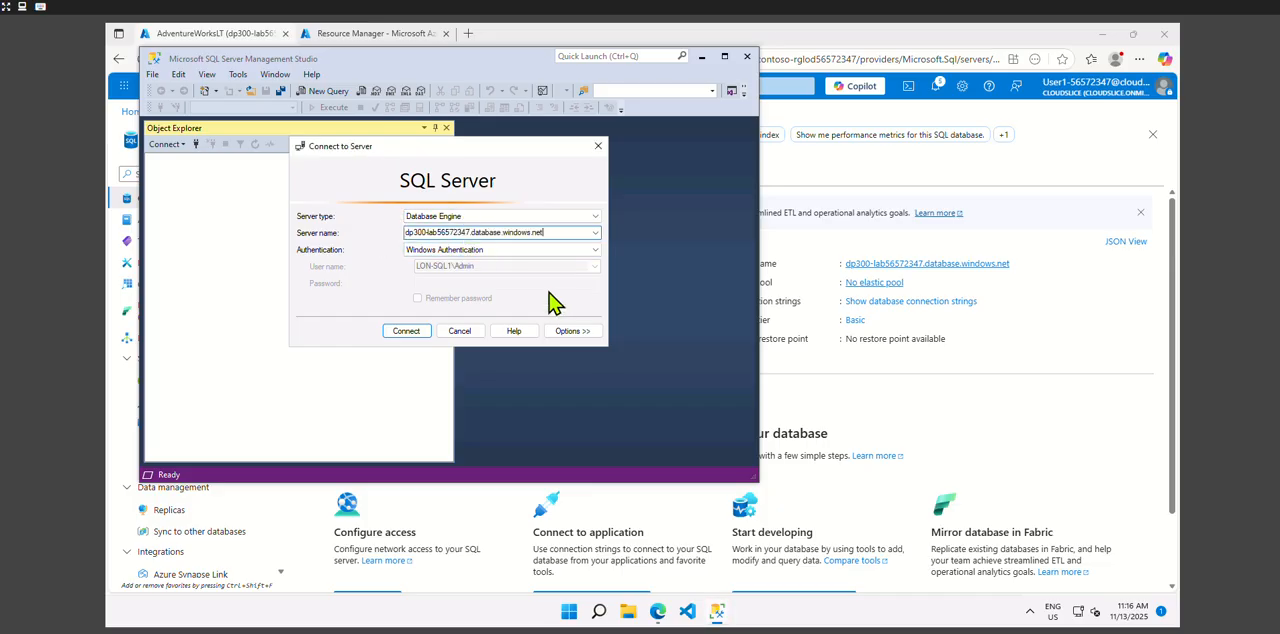
{"action": "left_click", "coordinate": [520, 250]}
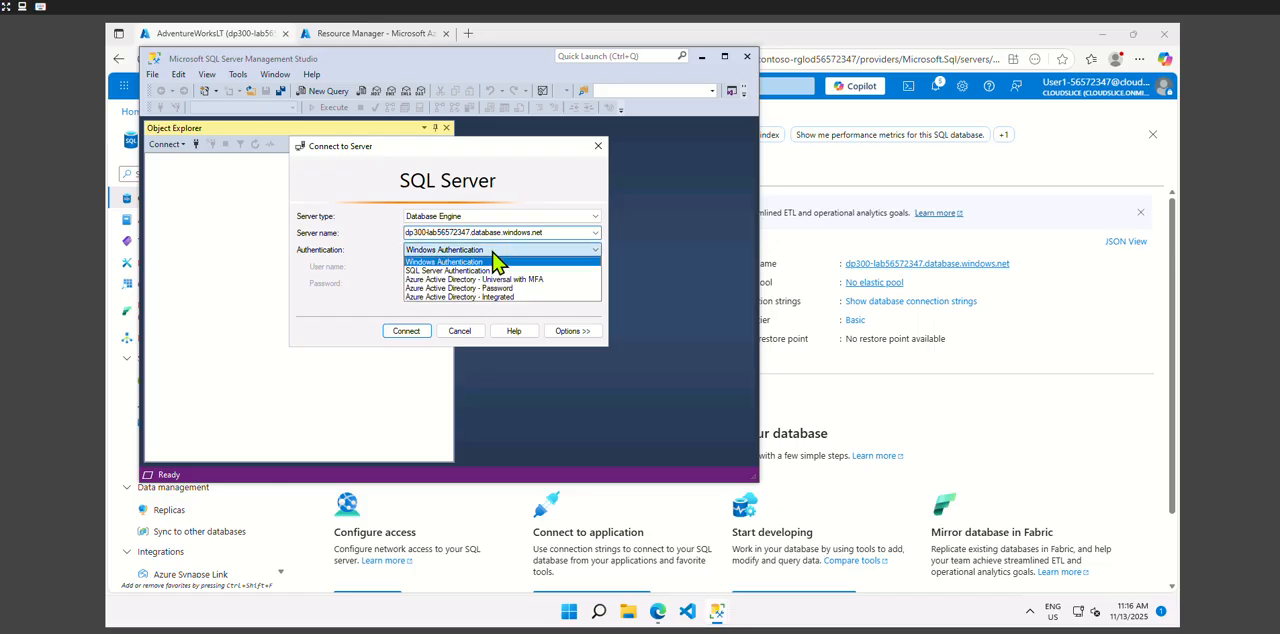
{"action": "left_click", "coordinate": [487, 271]}
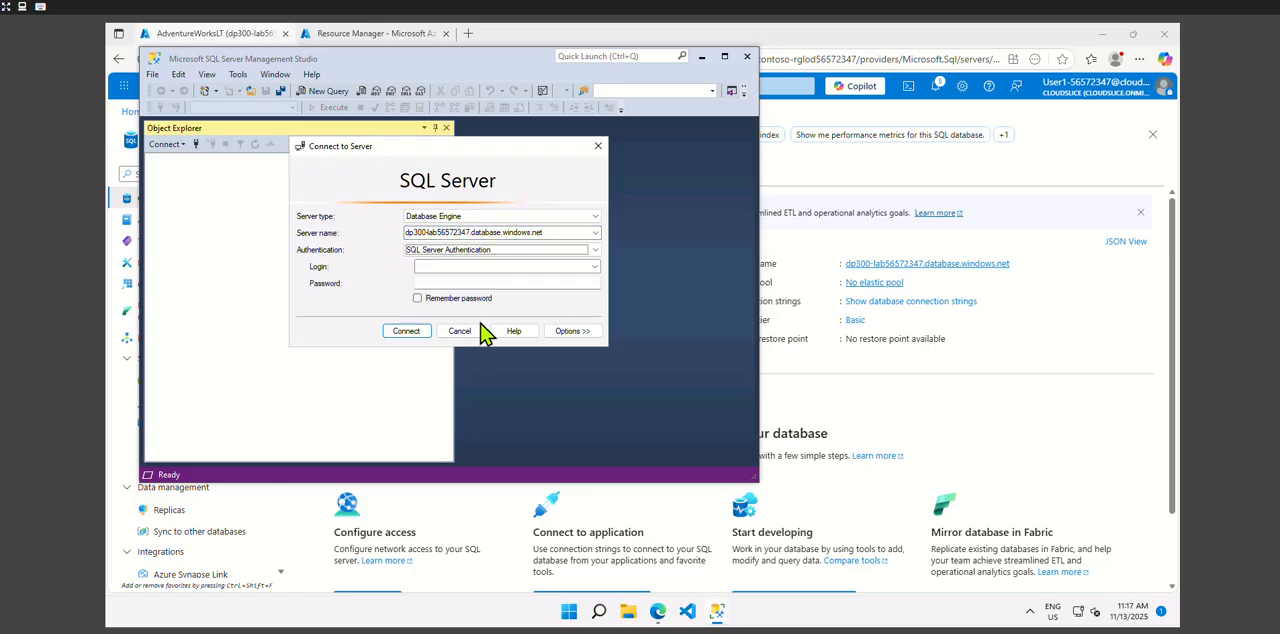
- Enter the login dp300admin and the account password, and connect to the server
{"action": "left_click", "coordinate": [456, 267]}
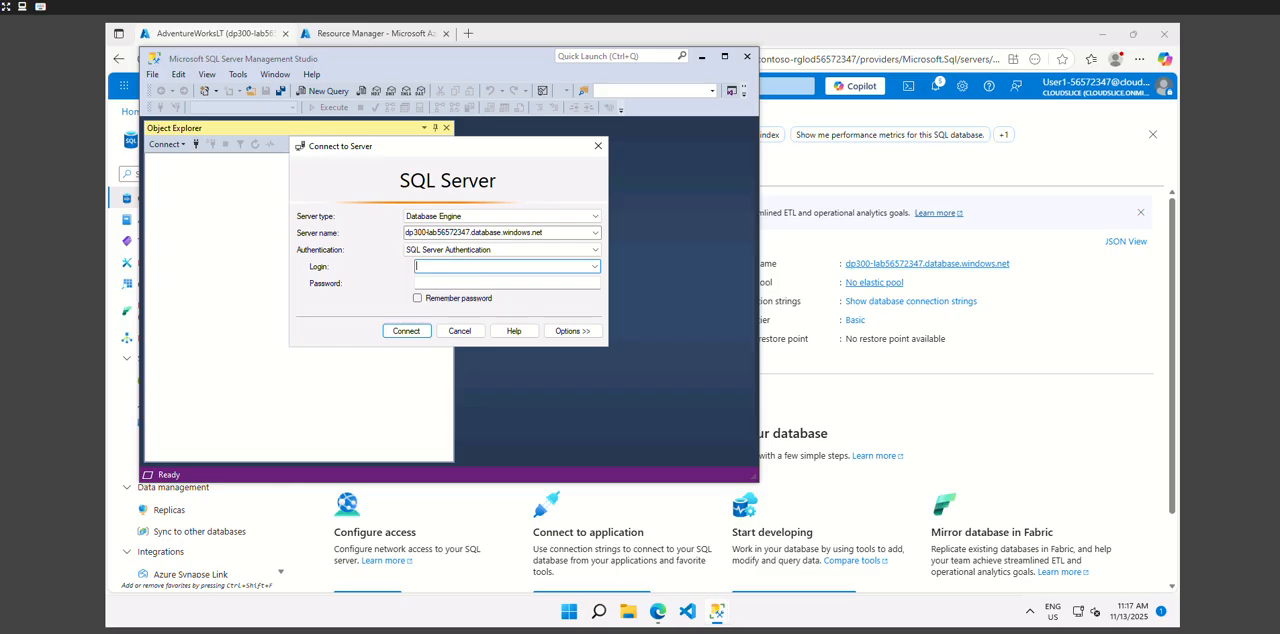
{"action": "type", "text": "dp300admin"}
{"action": "left_click", "coordinate": [455, 283]}
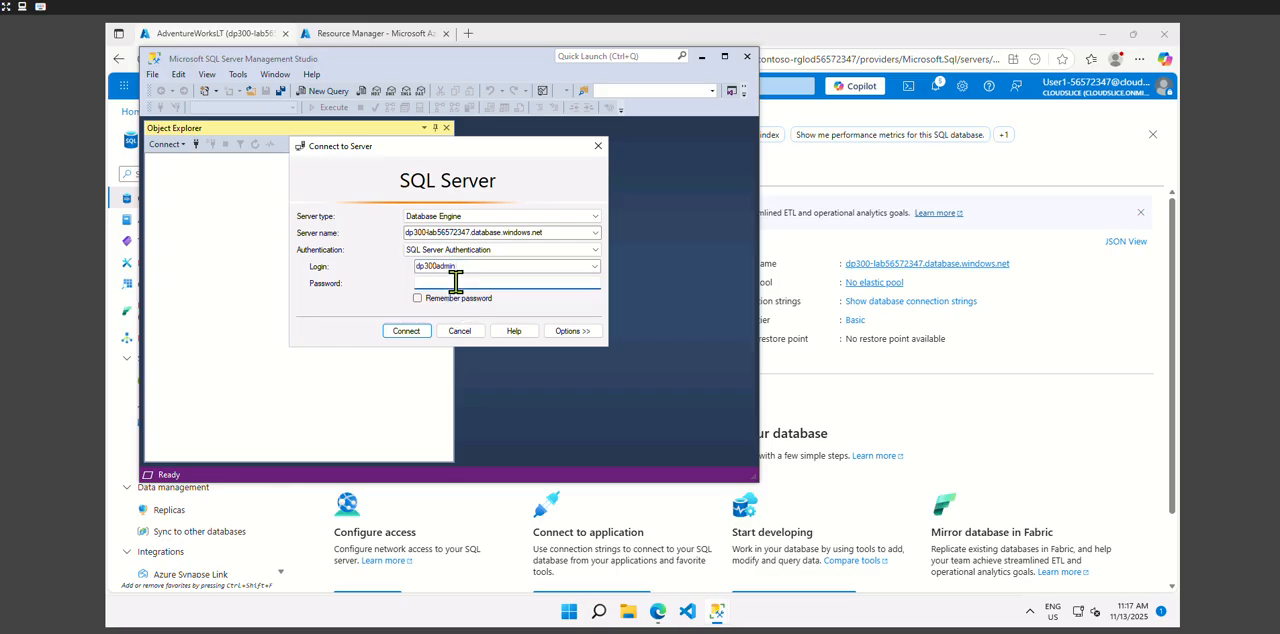
{"action": "type", "text": "********"}
{"action": "key", "text": "ctrl+a"}
{"action": "key", "text": "BackSpace"}
{"action": "type", "text": "**********"}
{"action": "left_click", "coordinate": [415, 334]}
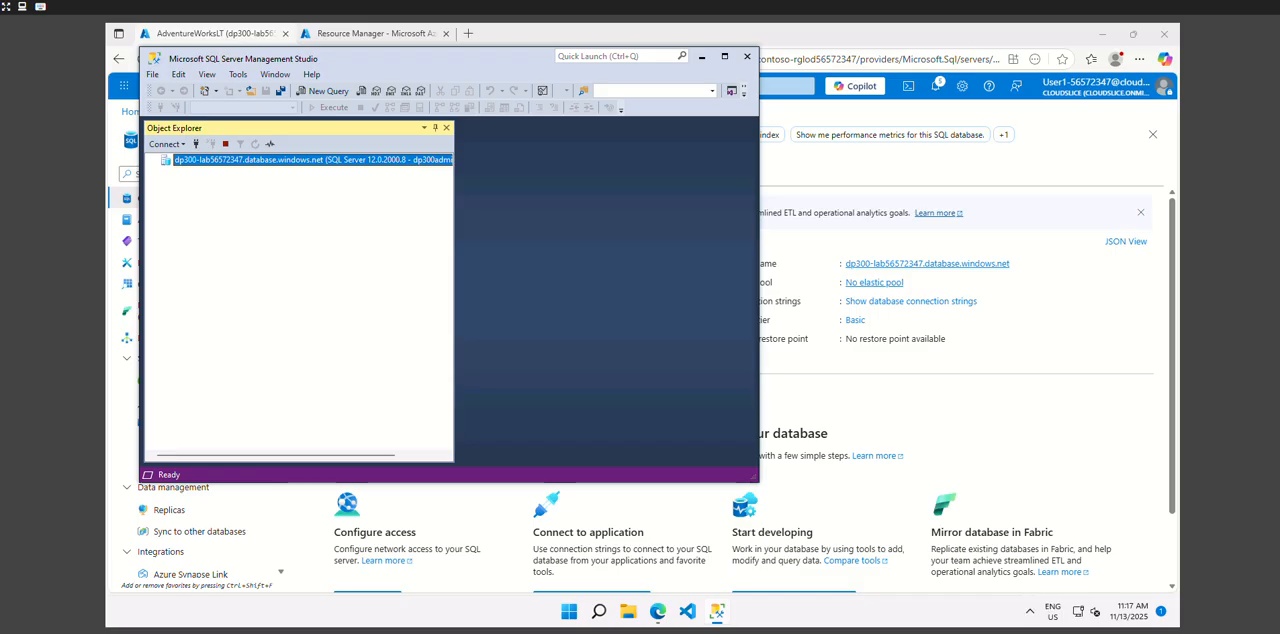
- Maximize the window, expand the AdventureWorksLT database in the server tree, and start a new query on it
{"action": "left_click", "coordinate": [724, 56]}
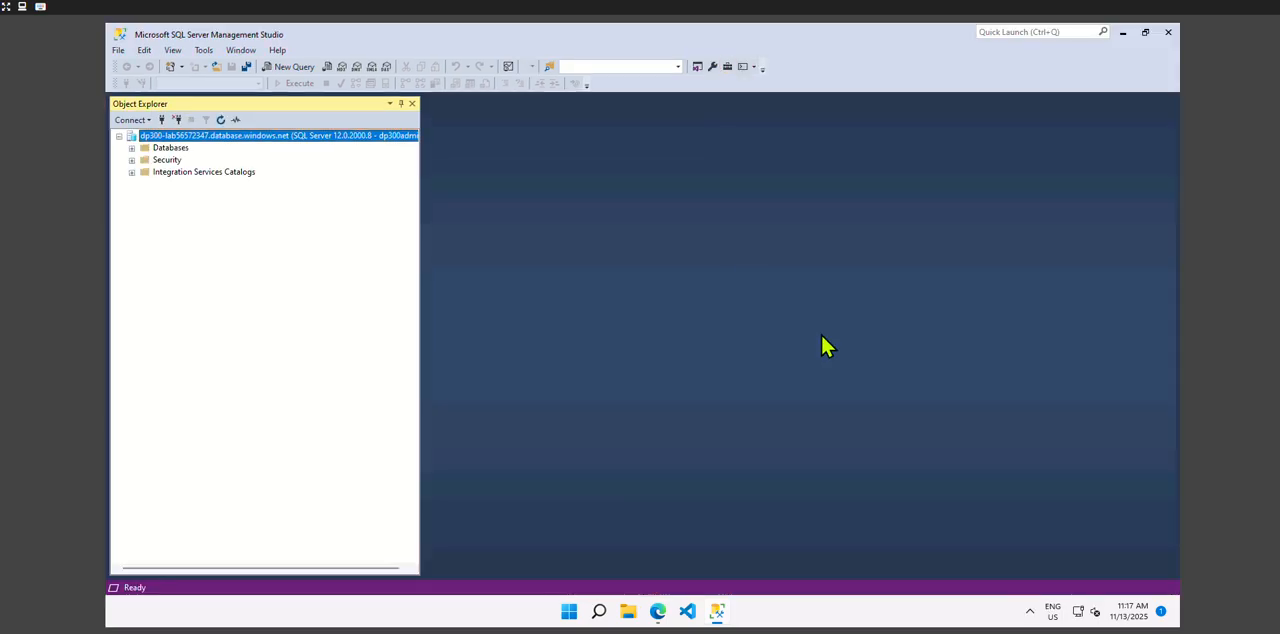
{"action": "left_click", "coordinate": [131, 148]}
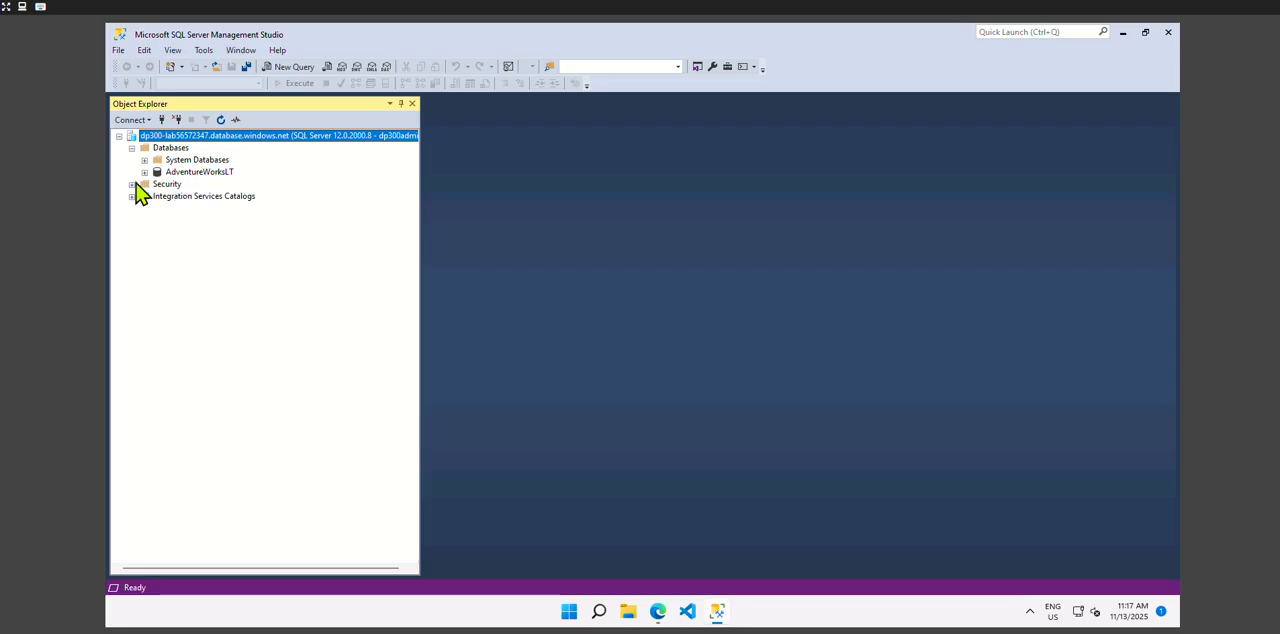
{"action": "left_click", "coordinate": [145, 172]}
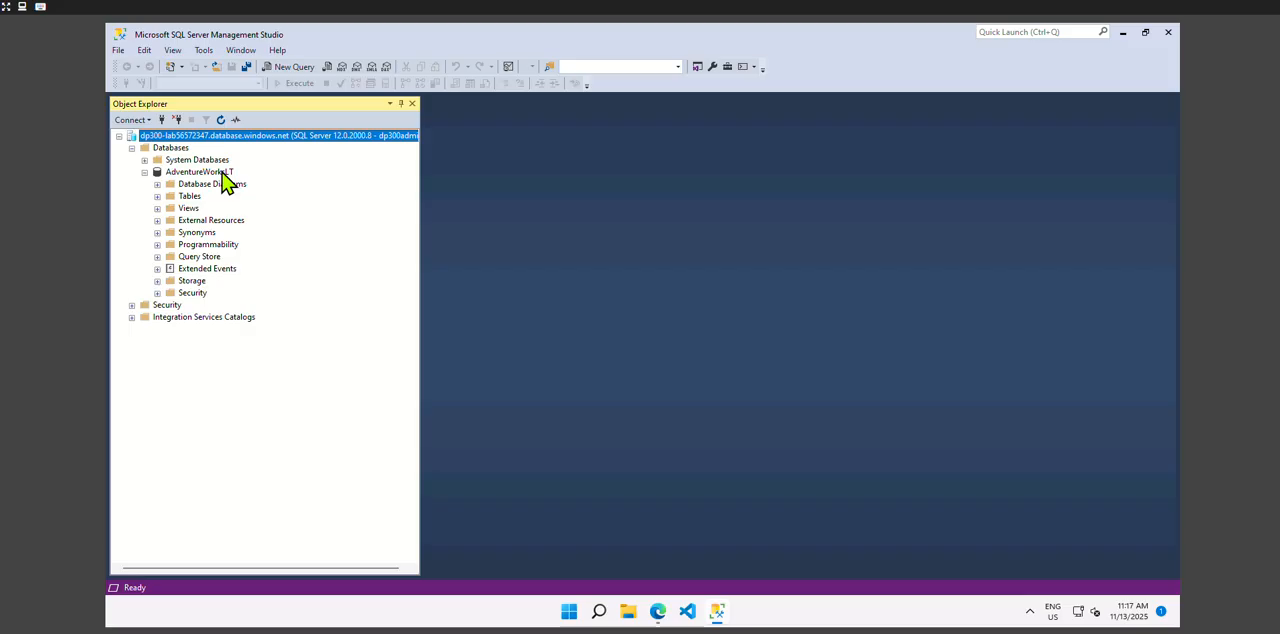
{"action": "left_click", "coordinate": [222, 173]}
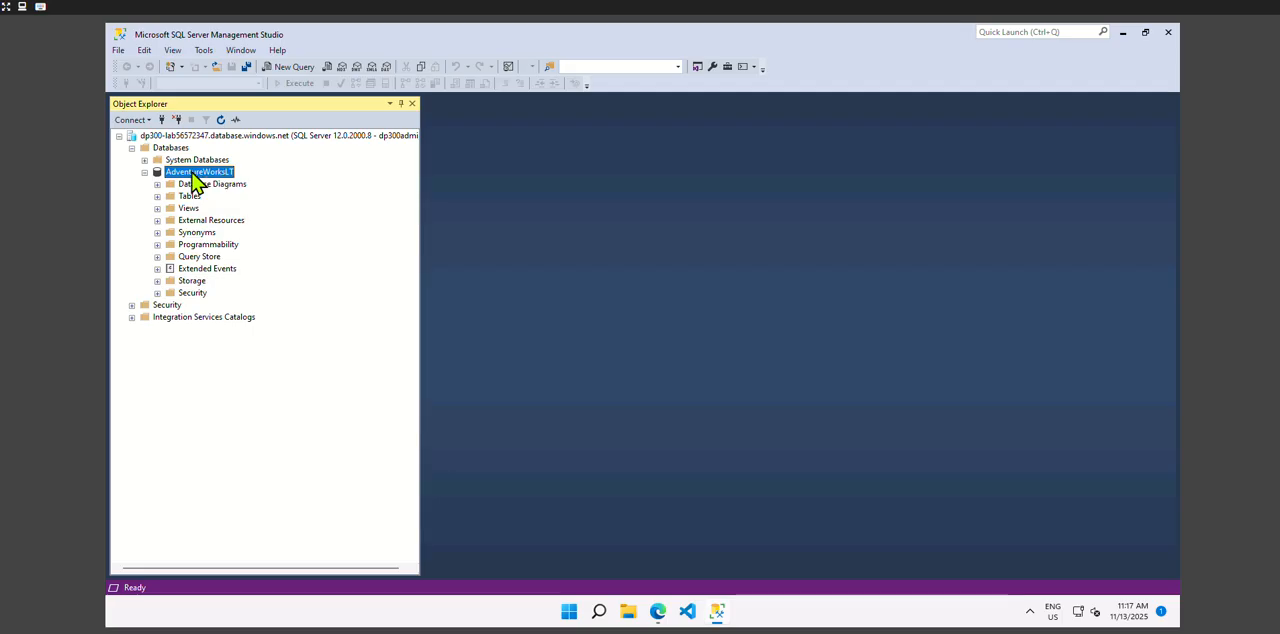
{"action": "right_click", "coordinate": [197, 180]}
{"action": "left_click", "coordinate": [244, 196]}
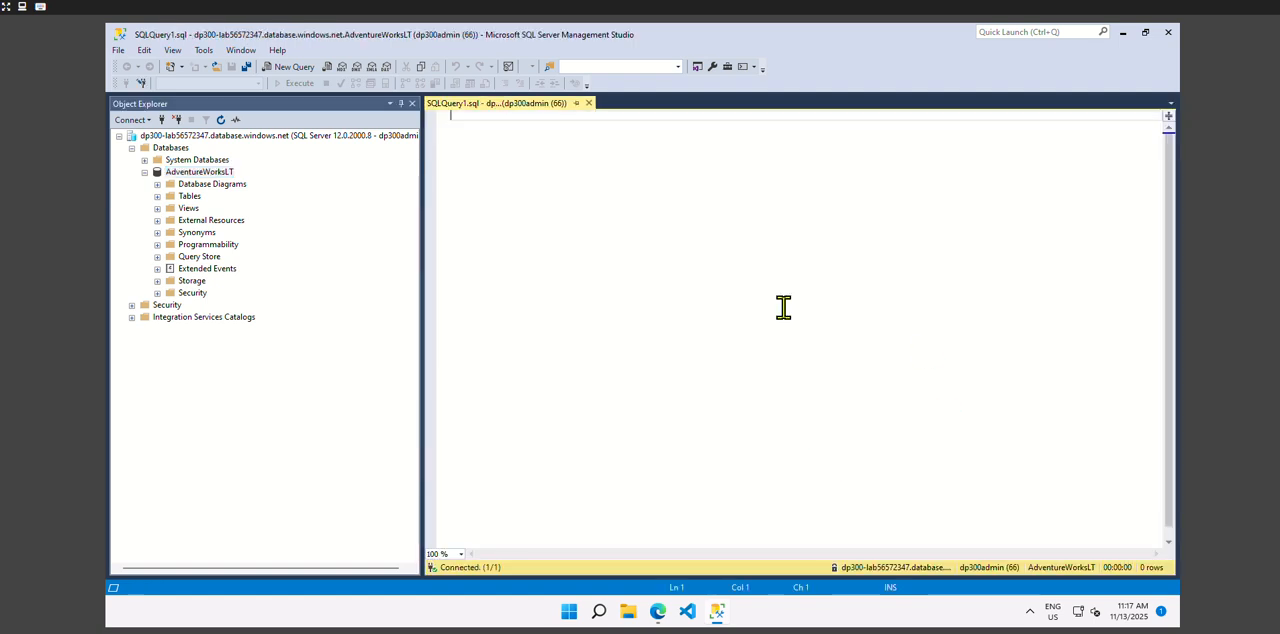
- Write a SELECT TOP 10 clause with cust.[CustomerID], cust.[CompanyName] and SUM(sohead.[SubTotal]) as OverallOrderSubTotal
{"action": "type", "text": "SELECT TOP 10 cust.[CustomerID],"}
{"action": "key", "text": "Return"}
{"action": "type", "text": "cust.[CompanyName],"}
{"action": "key", "text": "Return"}
{"action": "type", "text": "SUM(sohead.[SubTotal]) as OverallOrderSubTotal"}
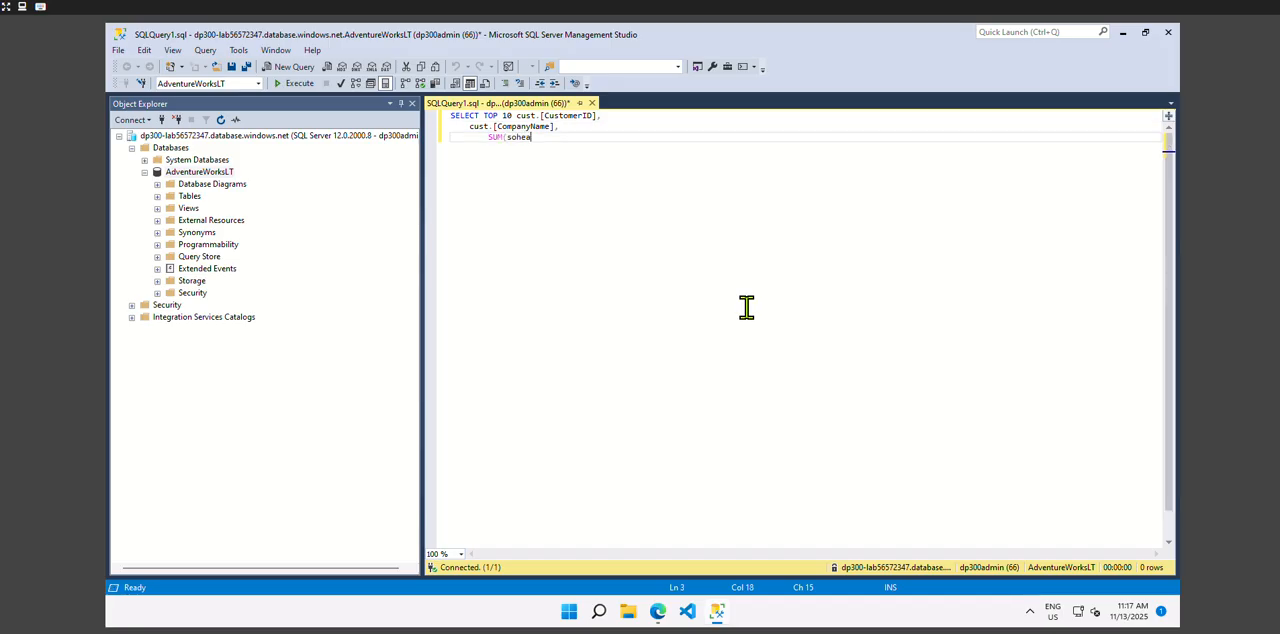
- Add a FROM clause for [SalesLT].[Customer] cust, inner joined to [SalesLT].[SalesOrderHeader] sohead on matching CustomerID
{"action": "key", "text": "Return"}
{"action": "type", "text": "FROM [SalesLT].[Customer] cust"}
{"action": "key", "text": "Return"}
{"action": "type", "text": "INNER JOIN [SalesLT].[SalesOrderHeader] sohead"}
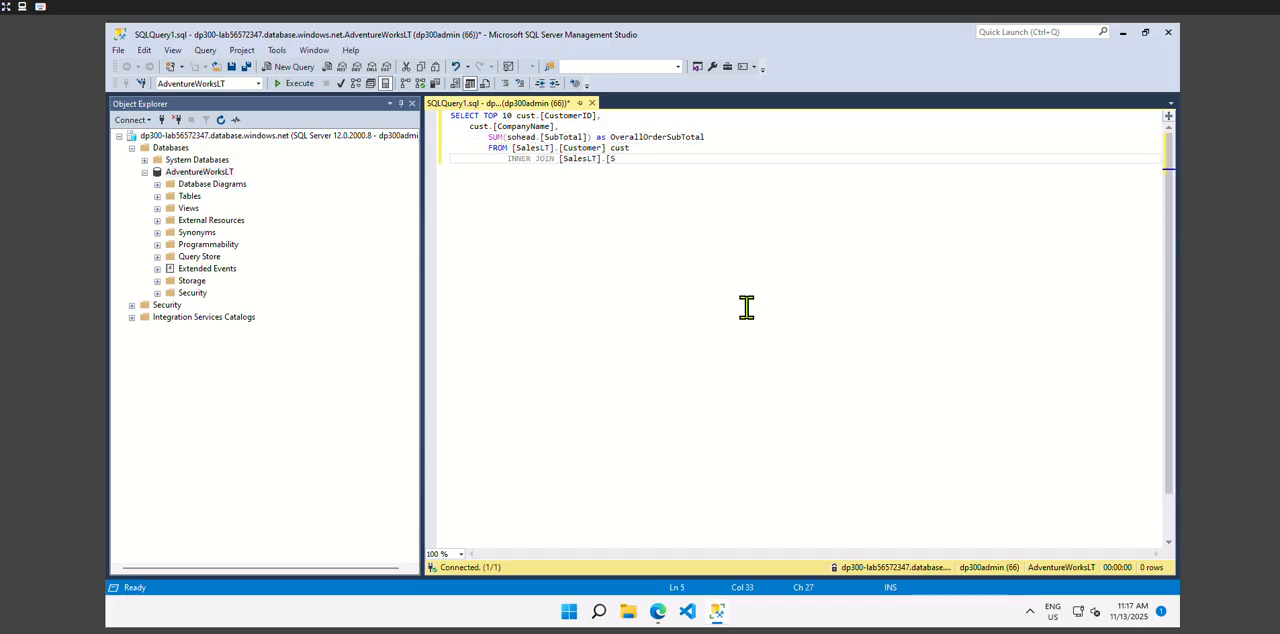
{"action": "key", "text": "Return"}
{"action": "type", "text": "ON sohead.[CustomerID] = cust.[CustomerID]"}
- Group the query by cust.[CustomerID] and cust.[CompanyName], order it by [OverallOrderSubTotal] DESC, and run it
{"action": "key", "text": "Return"}
{"action": "type", "text": "GROUP BY cust.[CustomerID], cust.[CompanyName]"}
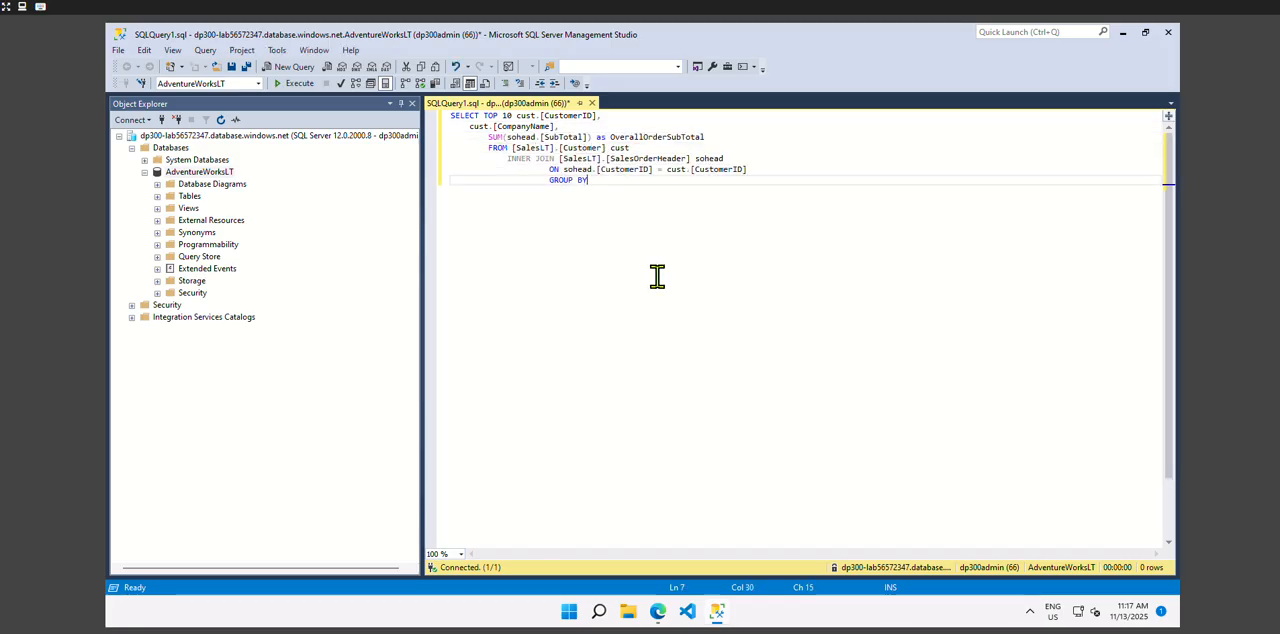
{"action": "key", "text": "Return"}
{"action": "type", "text": "ORDER BY [OverallOrderSubTotal] DESC"}
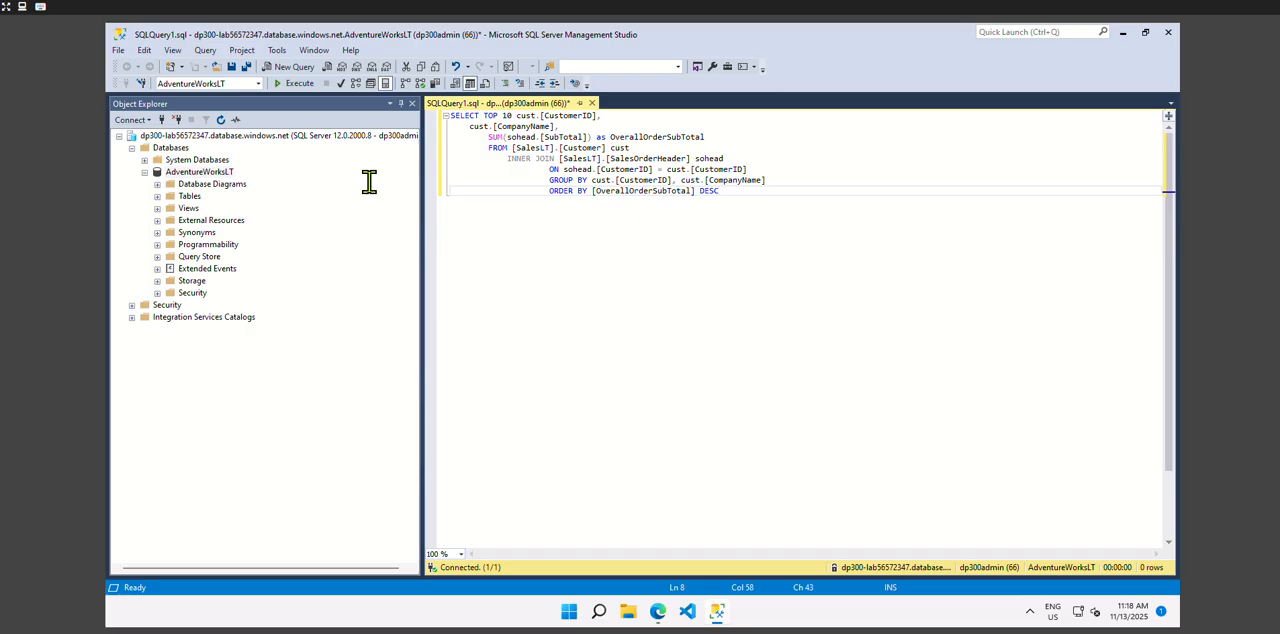
{"action": "left_click", "coordinate": [293, 84]}
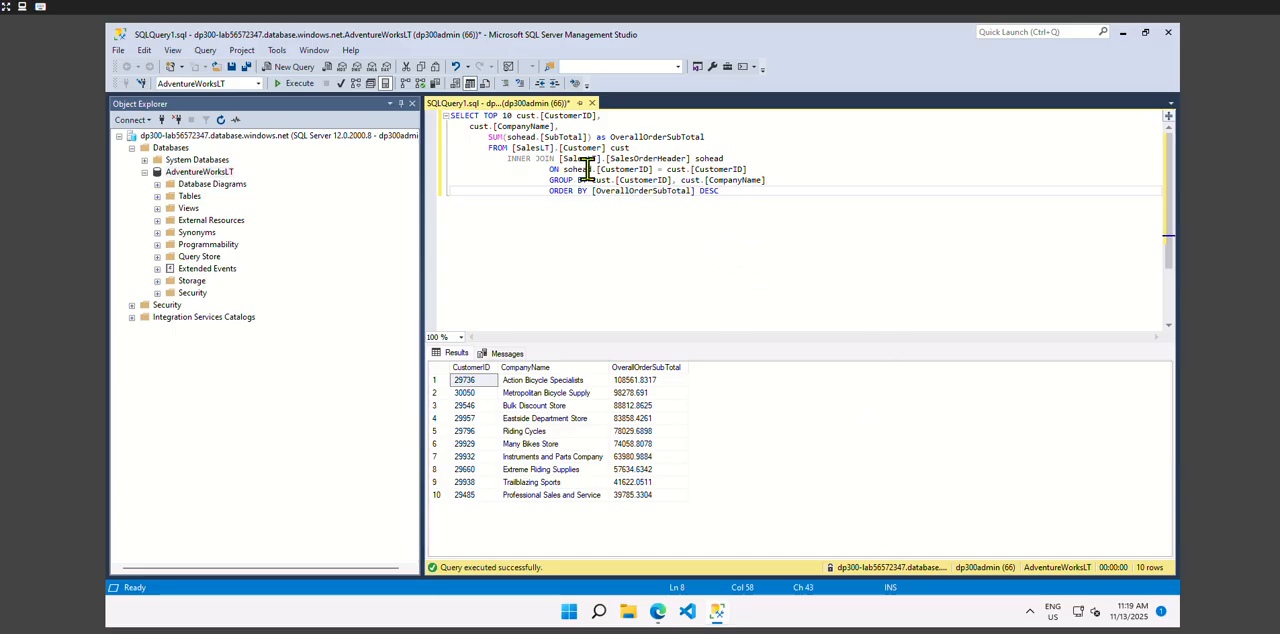
- Replace the whole query with a SELECT TOP 10 clause listing cat.[Name] AS ProductCategory and SUM(detail.[OrderQty]) AS OrderedQuantity
{"action": "left_click_drag", "start_coordinate": [720, 190], "coordinate": [427, 115]}
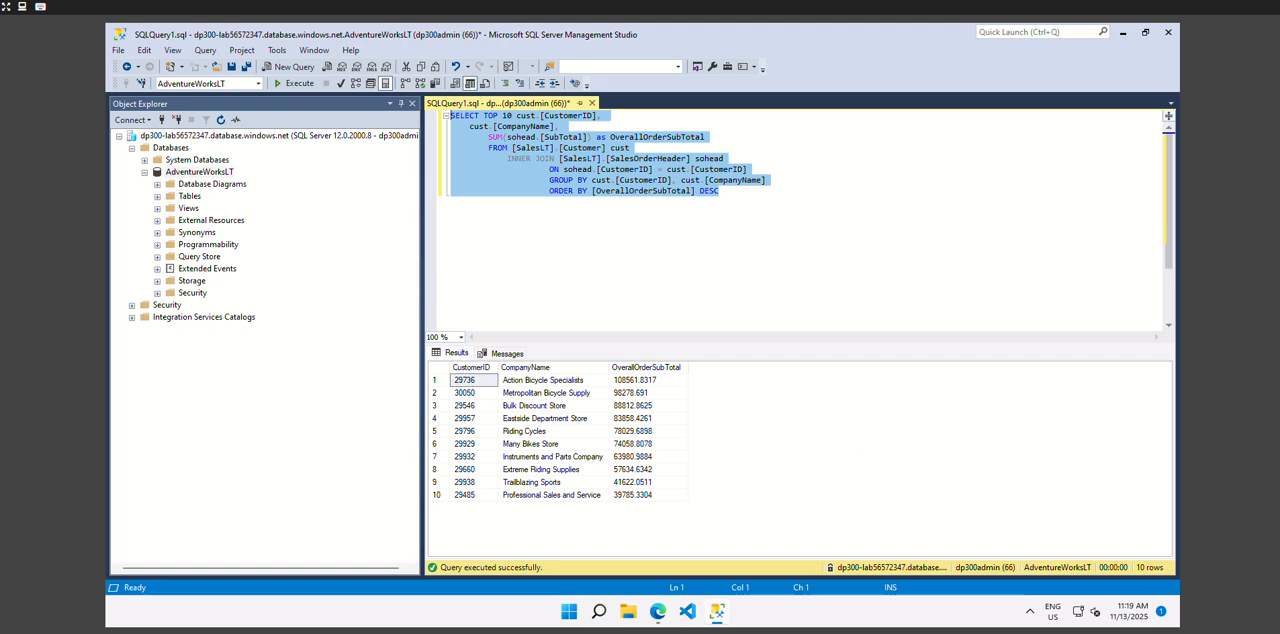
{"action": "type", "text": "SELECT TOP 10 cat.[Name] AS ProductCategory,"}
{"action": "key", "text": "Return"}
{"action": "key", "text": "Tab"}
{"action": "type", "text": "SUM(detail.[OrderQty]) AS OrderedQuantity"}
{"action": "key", "text": "Return"}
- Add a FROM clause for salesLT.[ProductCategory] cat, inner joined to [SalesLT].[Product] prod on matching ProductCategoryID
{"action": "type", "text": "FROM"}
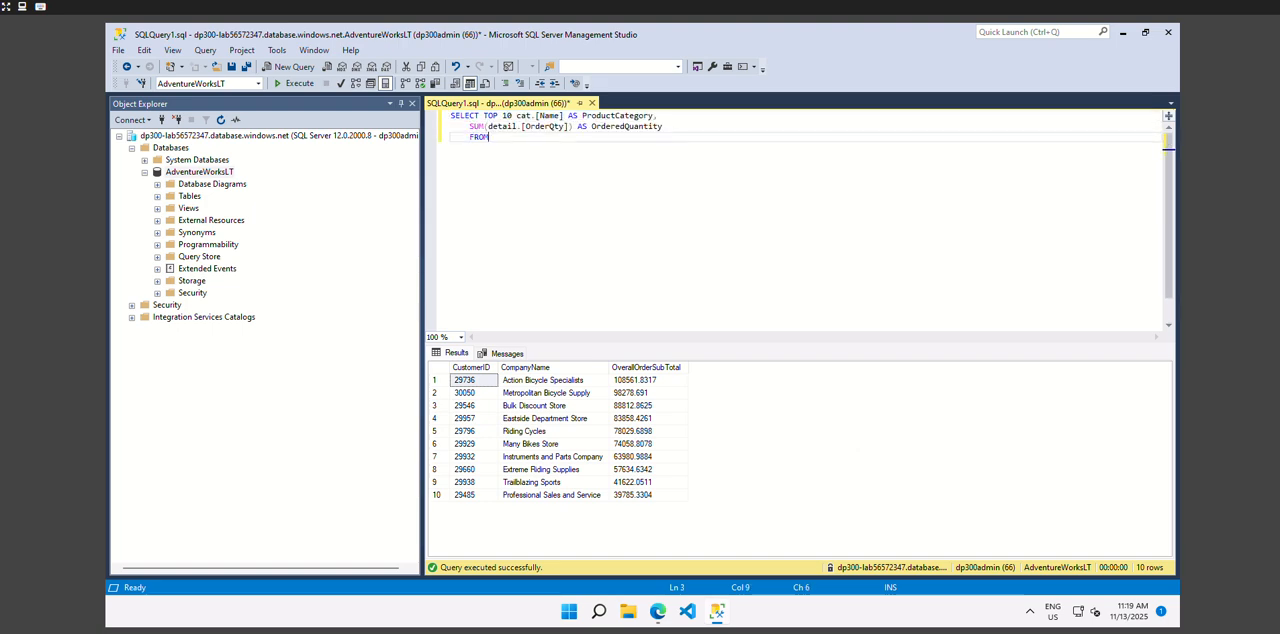
{"action": "type", "text": " salesLT.[ProductCategory] cat"}
{"action": "key", "text": "Return"}
{"action": "key", "text": "Tab"}
{"action": "type", "text": "INNER JOIN [SalesLT].[Product] prod"}
{"action": "key", "text": "Return"}
{"action": "key", "text": "Tab"}
{"action": "key", "text": "Tab"}
{"action": "type", "text": "ON prod.[ProductC"}
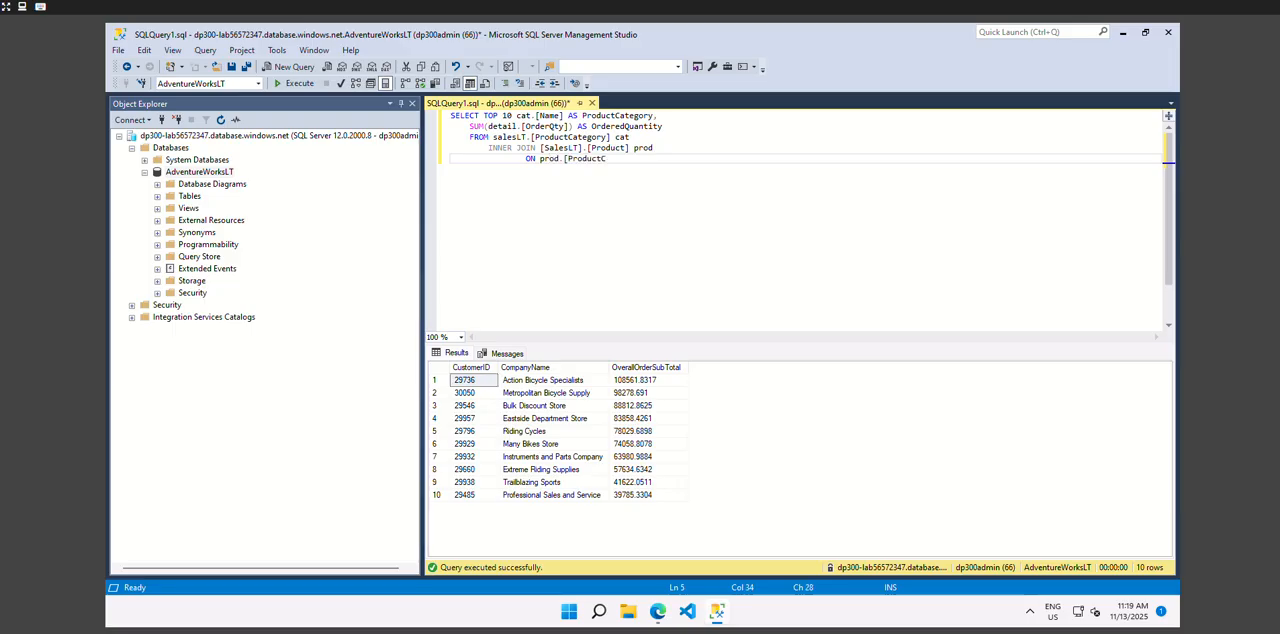
{"action": "type", "text": "ategoryID] = cat.[ProductCategoryID]"}
{"action": "key", "text": "Return"}
- Add an inner join to [SalesLT].[SalesOrderDetail] detail on detail.[ProductID] = prod.[ProductID]
{"action": "key", "text": "Tab"}
{"action": "type", "text": "INNER JOIN [SalesLT].[SalesOrderDetail] detail"}
{"action": "key", "text": "Return"}
{"action": "key", "text": "Tab"}
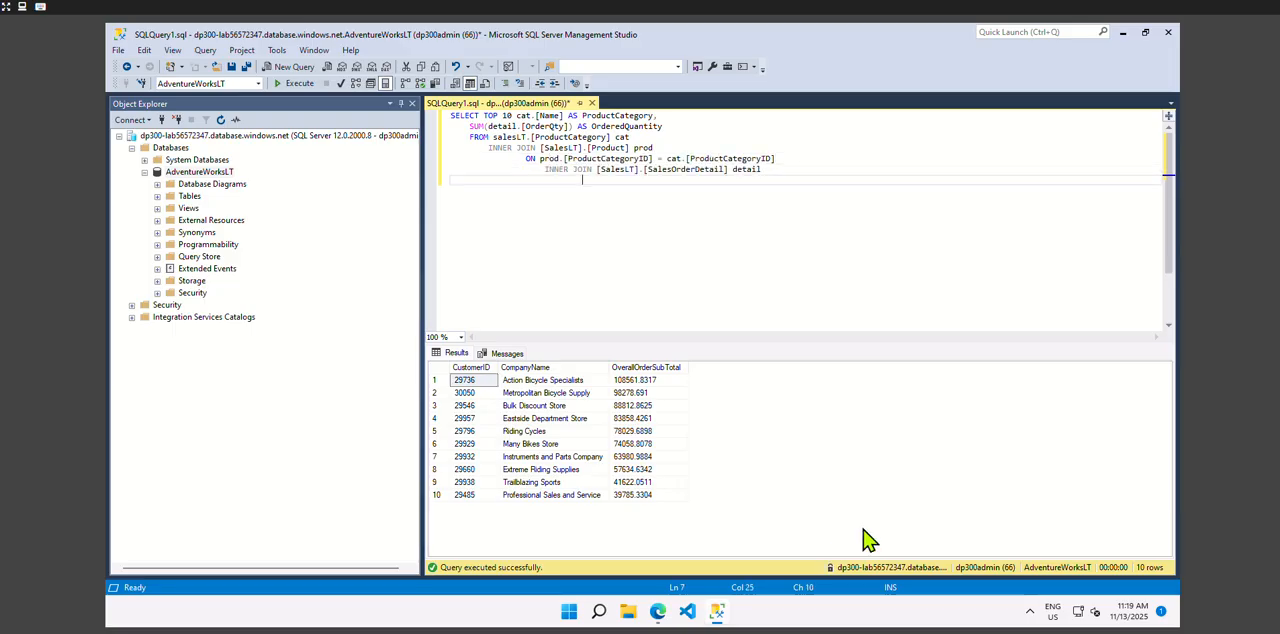
{"action": "type", "text": "ON detail.[ProductID] = prod.[ProductID]"}
{"action": "key", "text": "Return"}
- Group the query by cat.[name], order it by [OrderedQuantity] DESC, and run it
{"action": "type", "text": "GROUP BY cat.[name]"}
{"action": "key", "text": "Return"}
{"action": "type", "text": "ORDER BY [OrderedQuanti"}
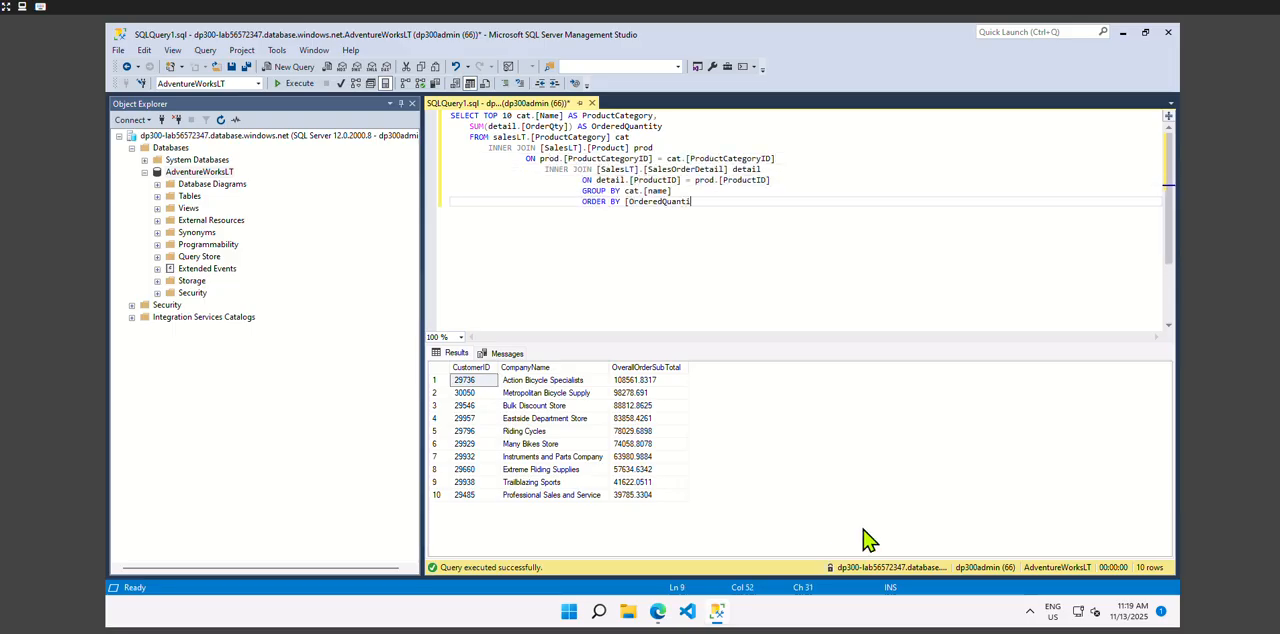
{"action": "type", "text": "ty] DESC"}
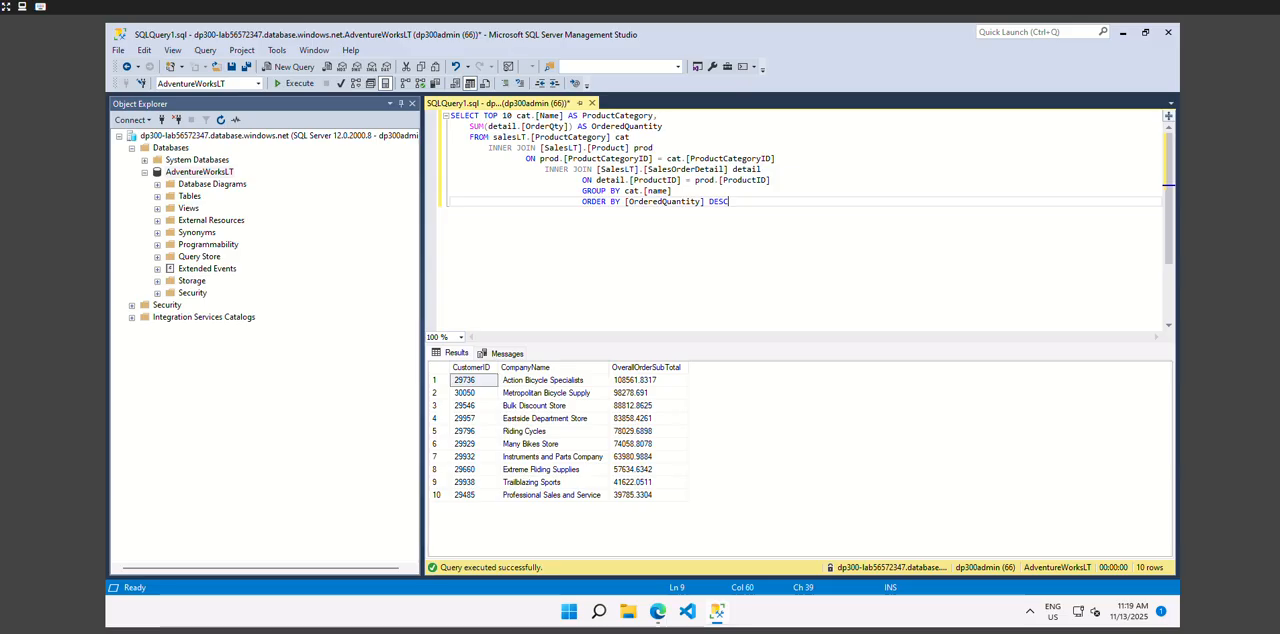
{"action": "left_click", "coordinate": [293, 83]}
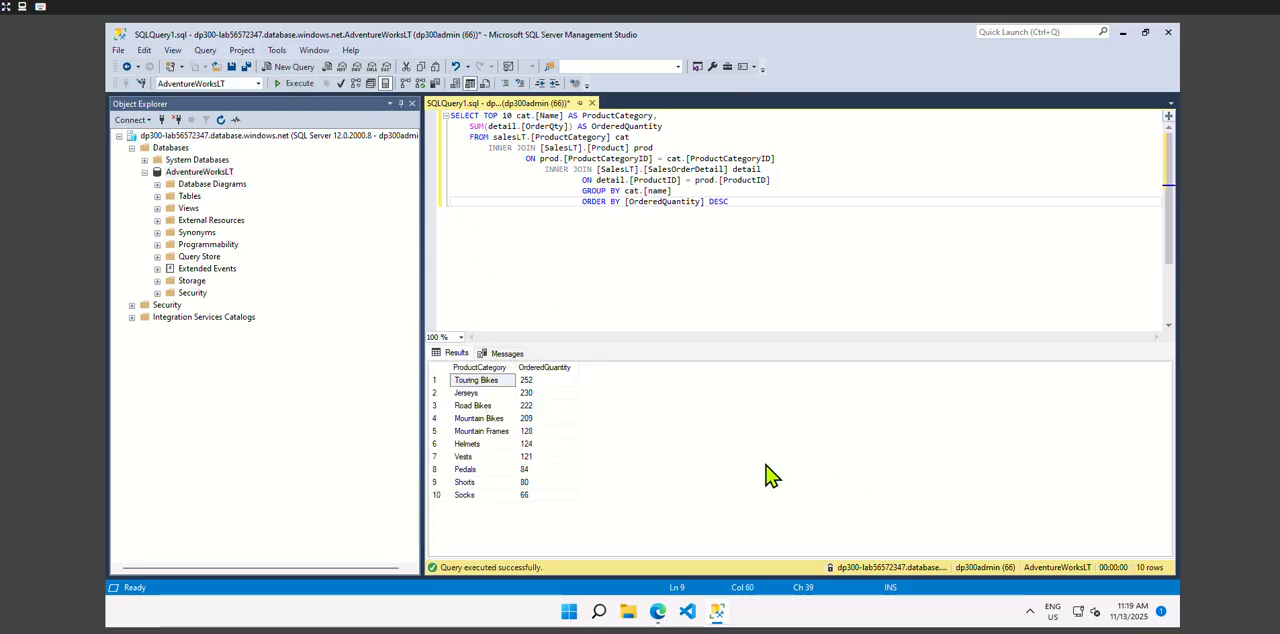